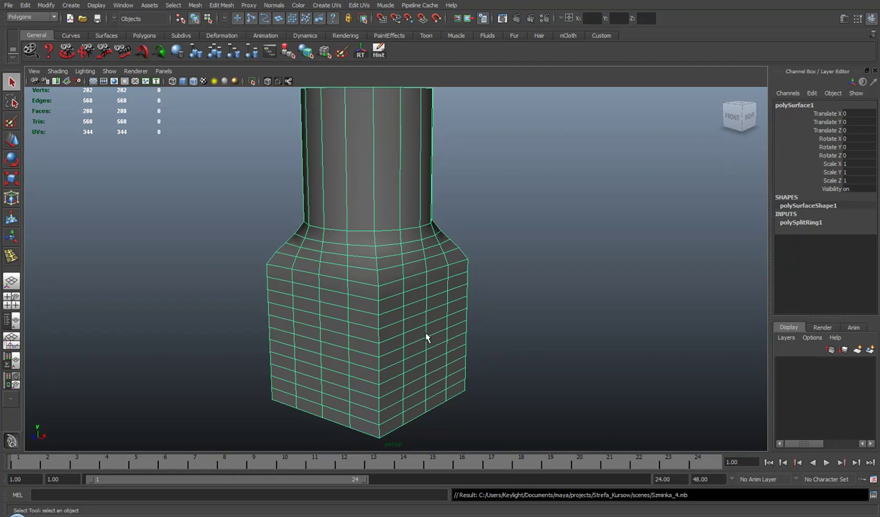
Step: Select the polySurface1 column mesh and switch the viewport to the right side view
left_click_drag(353, 325, 422, 326)
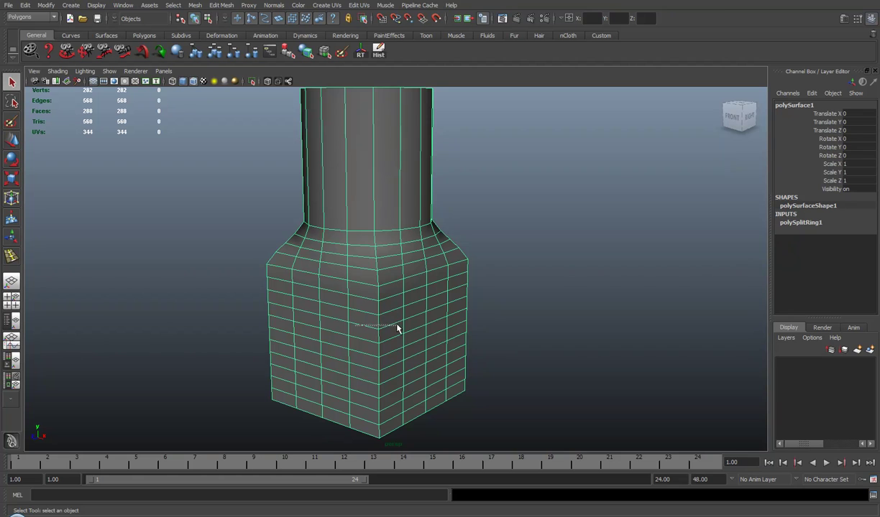
key("space")
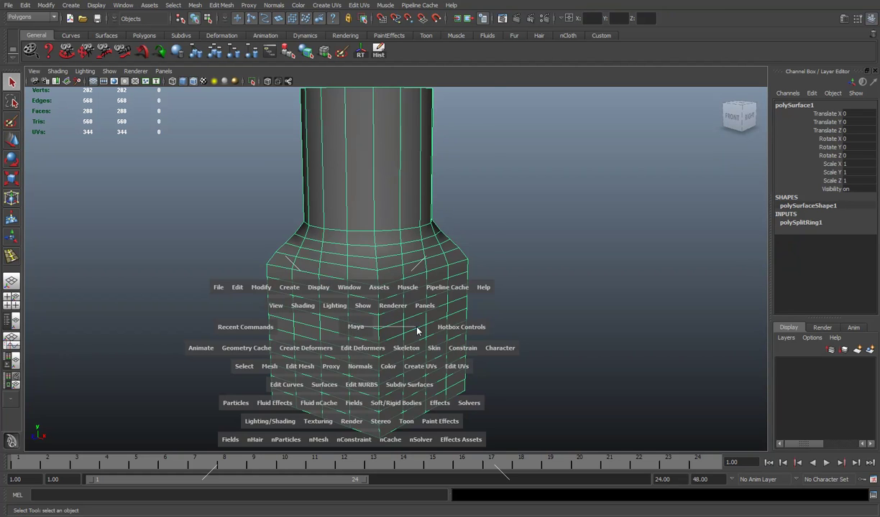
left_click_drag(386, 332, 442, 343)
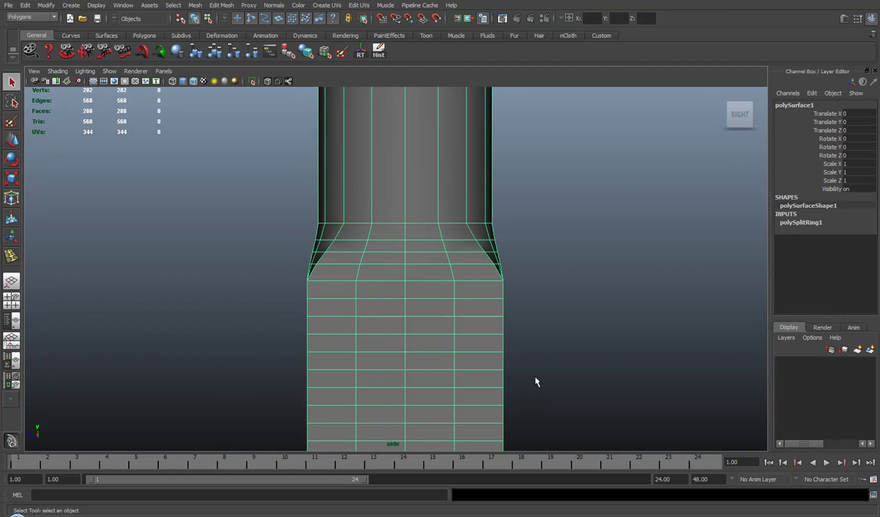
scroll(535, 381, "down", 2)
Step: In face mode, select four alternating horizontal face rings on the square base
middle_click_drag(473, 347, 452, 269, "alt")
right_click(395, 267)
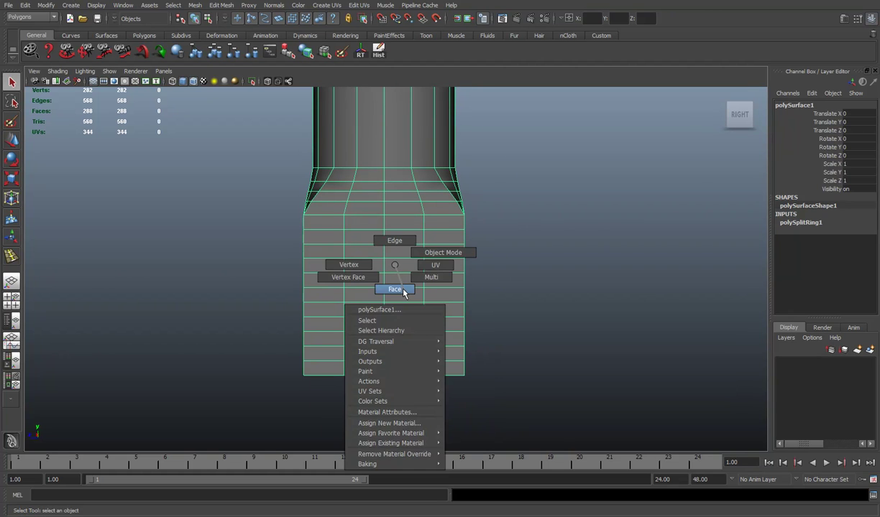
left_click(402, 289)
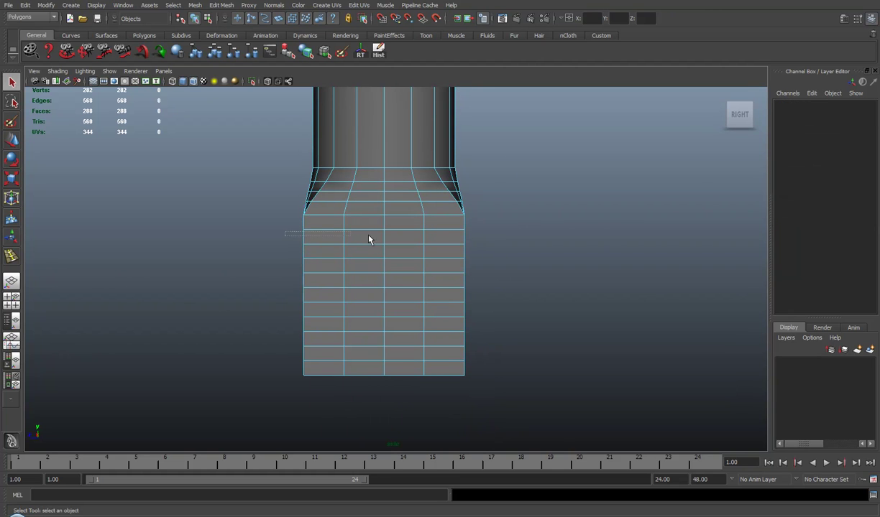
left_click_drag(493, 245, 494, 245)
left_click_drag(278, 263, 533, 269)
left_click_drag(288, 294, 549, 294, "shift")
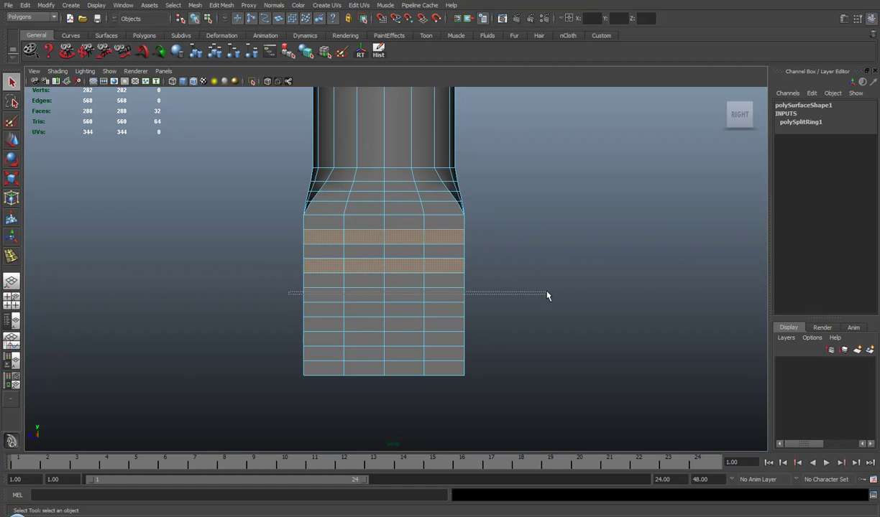
left_click_drag(297, 326, 509, 325, "shift")
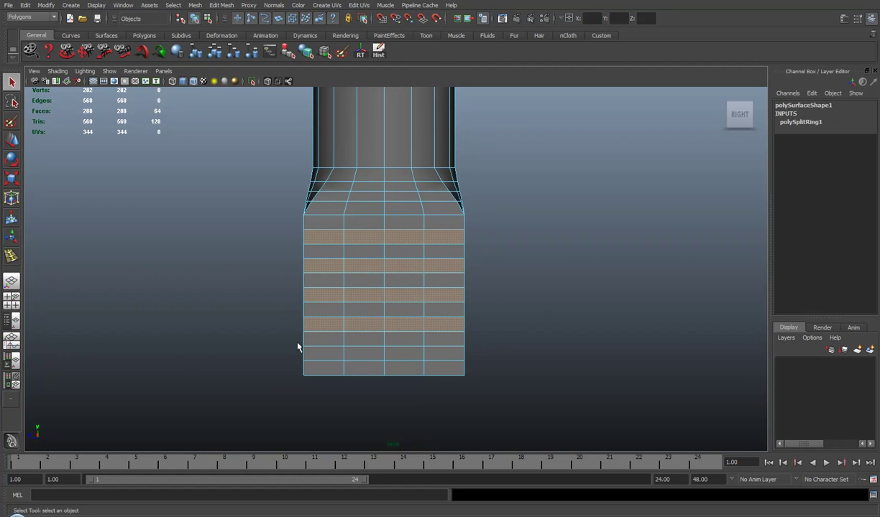
left_click_drag(291, 355, 546, 356, "shift")
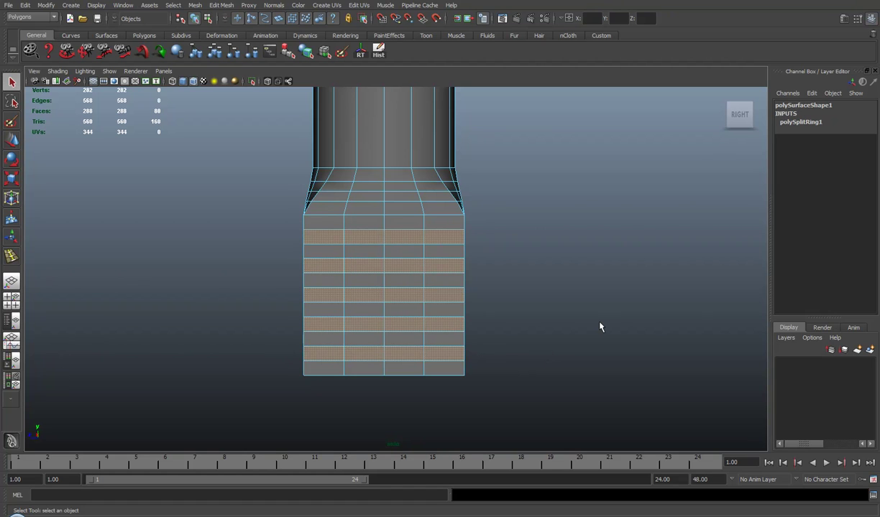
left_click_drag(251, 248, 531, 250)
left_click_drag(288, 281, 528, 283, "shift")
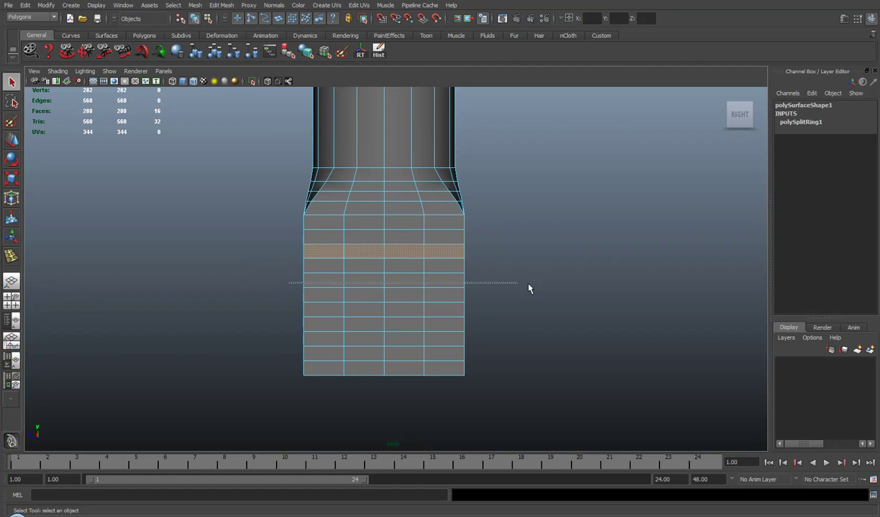
mouse_move(413, 311)
left_mouse_down("shift")
mouse_move(298, 311)
mouse_move(446, 341)
left_mouse_up("shift")
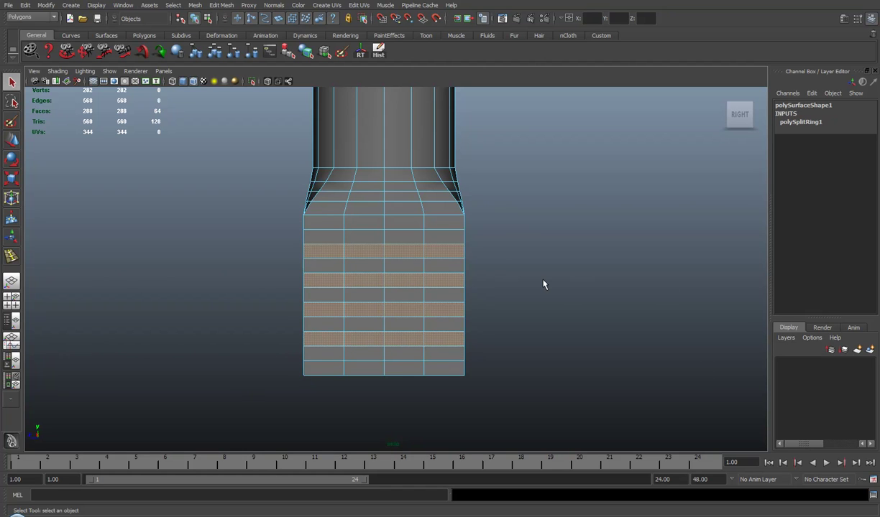
Step: Save the scene and return the viewport to the perspective view
key("ctrl+s")
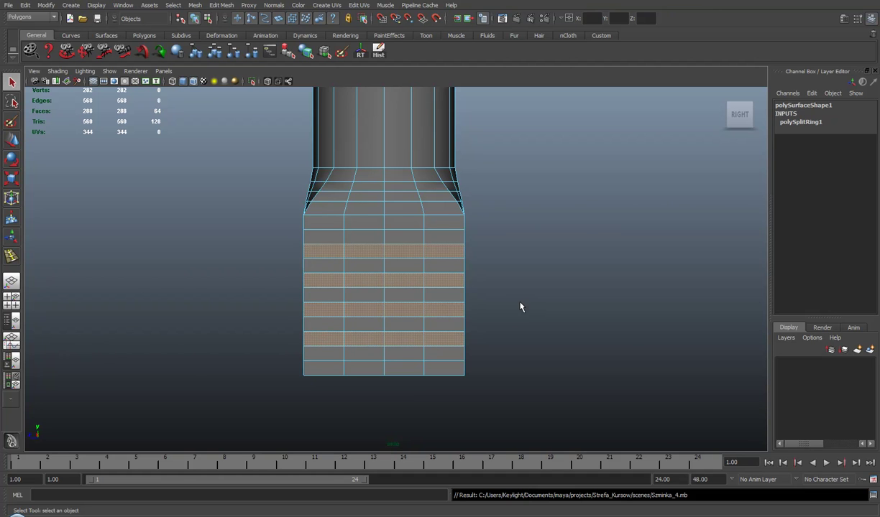
key("space")
left_click_drag(521, 307, 501, 277)
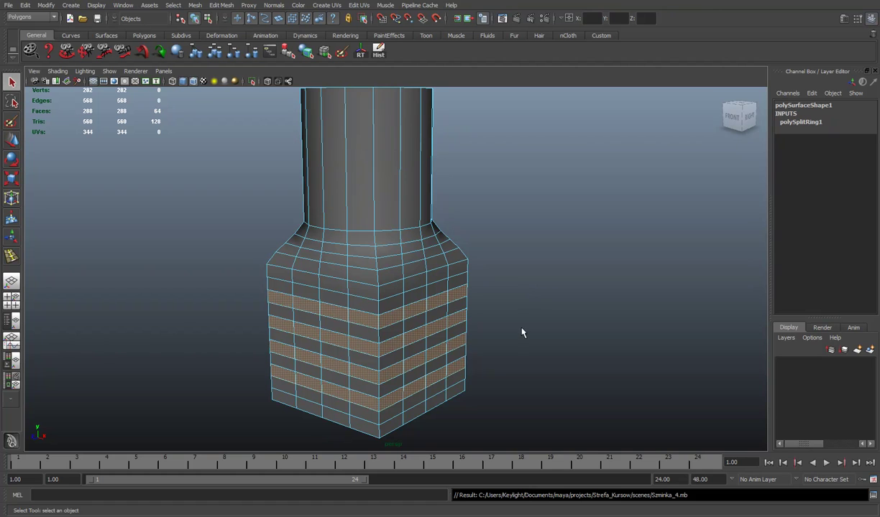
Step: Tear off the Edit Mesh menu as a floating window beside the model
left_click(221, 6)
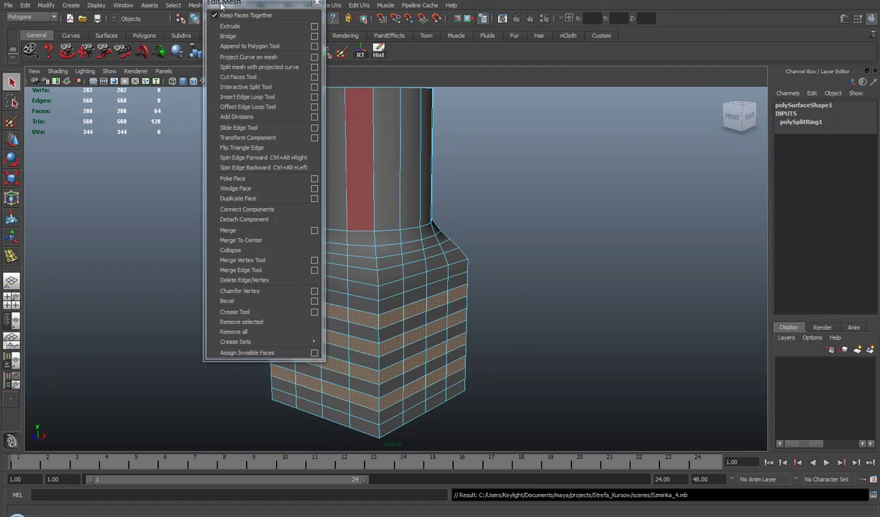
left_click(224, 13)
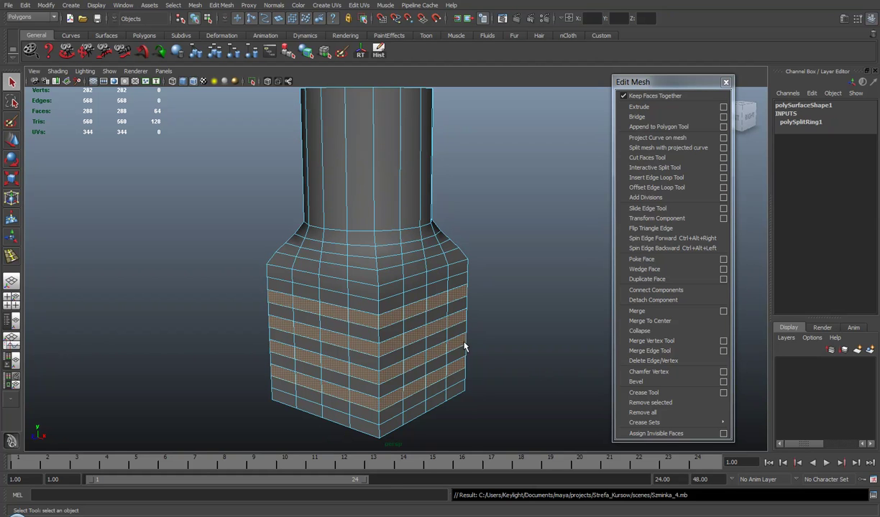
right_click(418, 316, "shift")
key("ctrl+z")
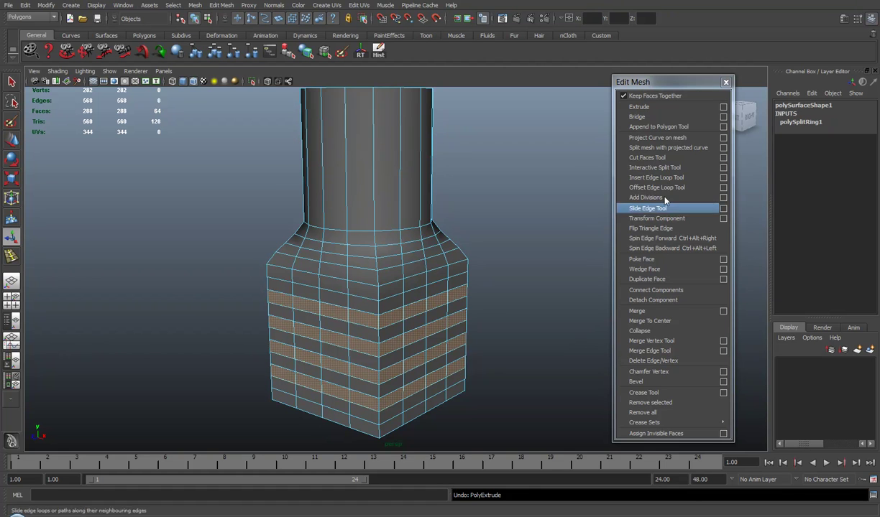
Step: Trial-extrude the face rings, scale them outward into wide slabs, then undo the extrusion
left_click(638, 107)
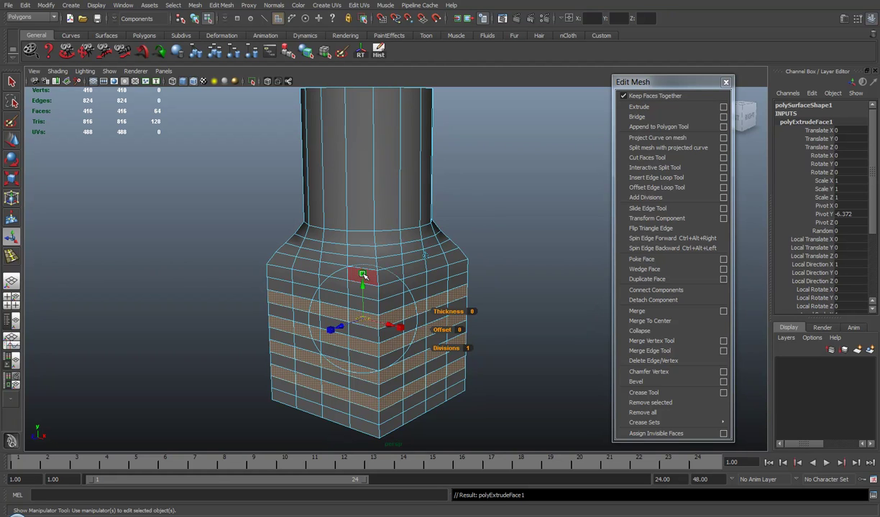
left_click(363, 275)
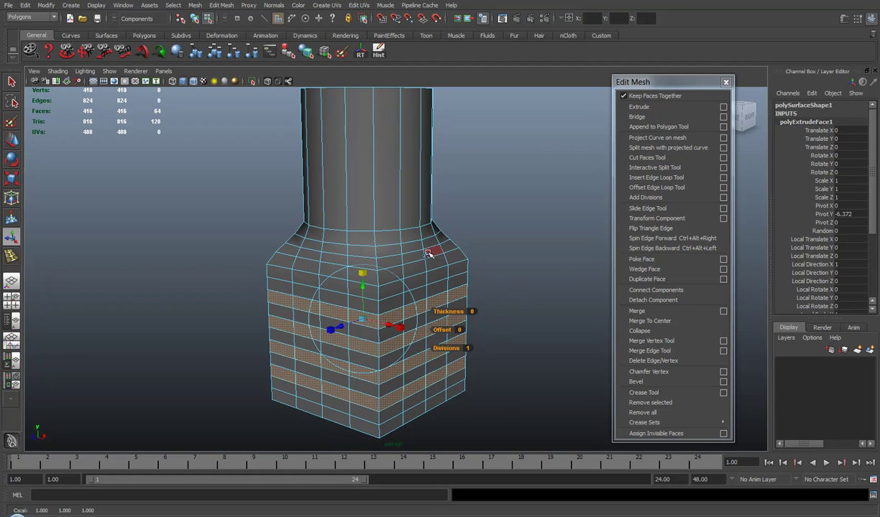
left_click(400, 323)
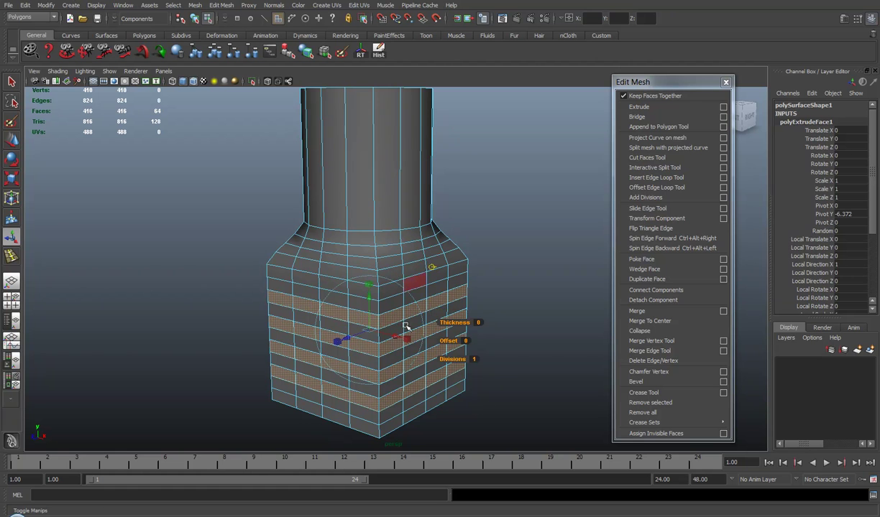
mouse_move(355, 315)
left_mouse_down()
mouse_move(396, 337)
mouse_move(373, 334)
left_mouse_up()
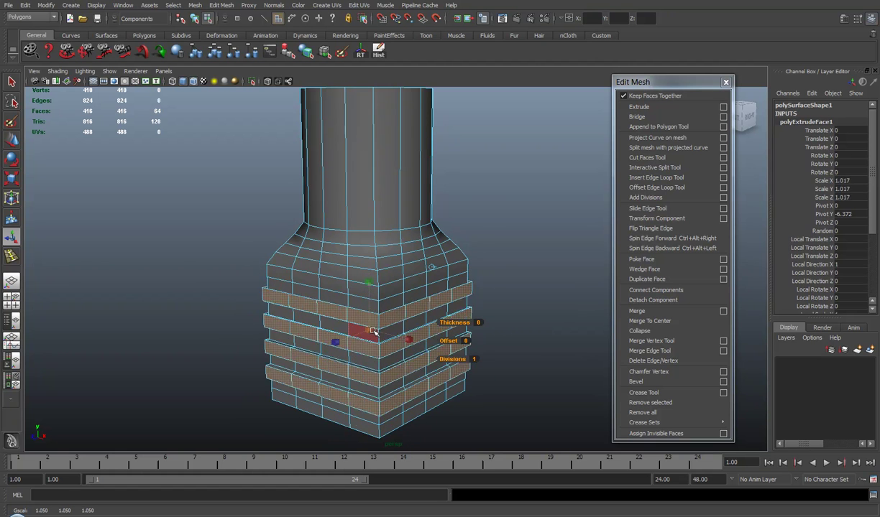
key("ctrl+z")
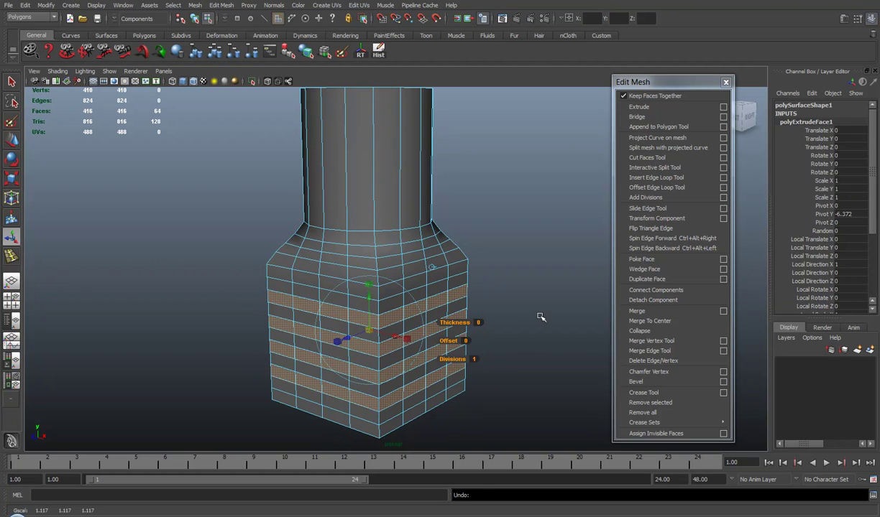
key("ctrl+z")
Step: With Keep Faces Together off, extrude the faces individually and shrink each into separate panels
left_click(632, 95)
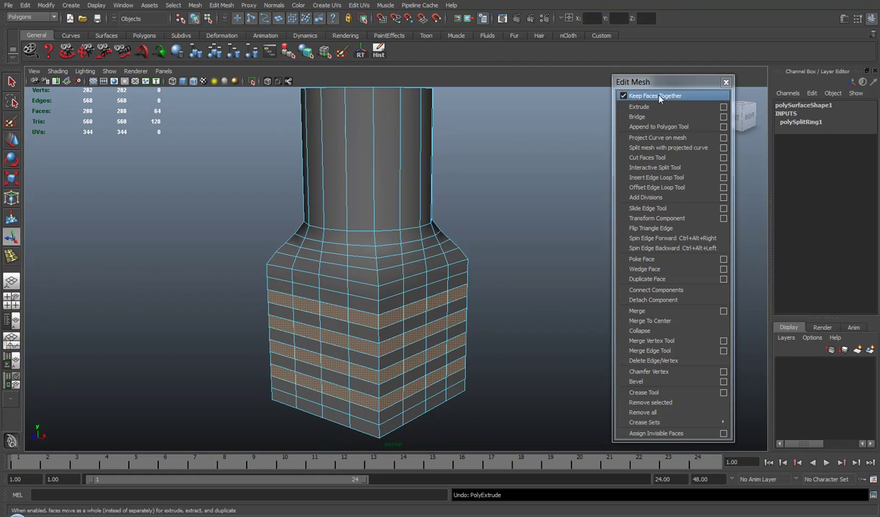
left_click(666, 109)
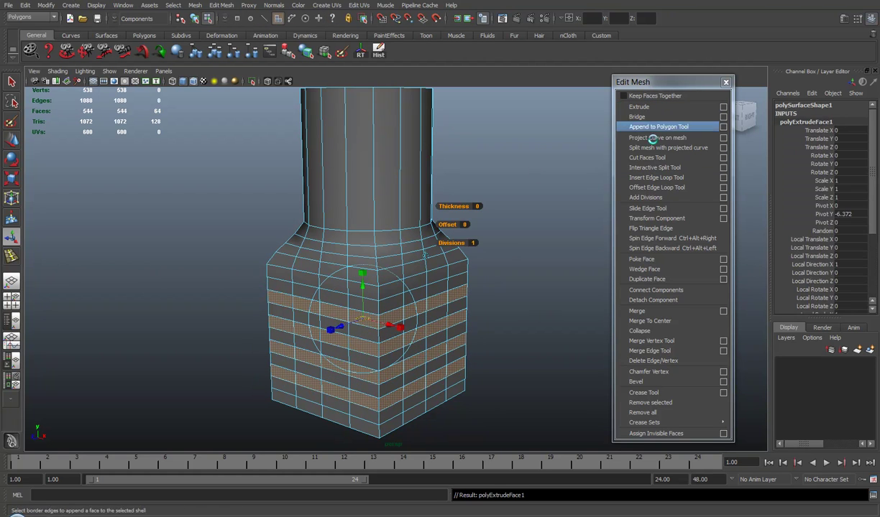
left_click(428, 255)
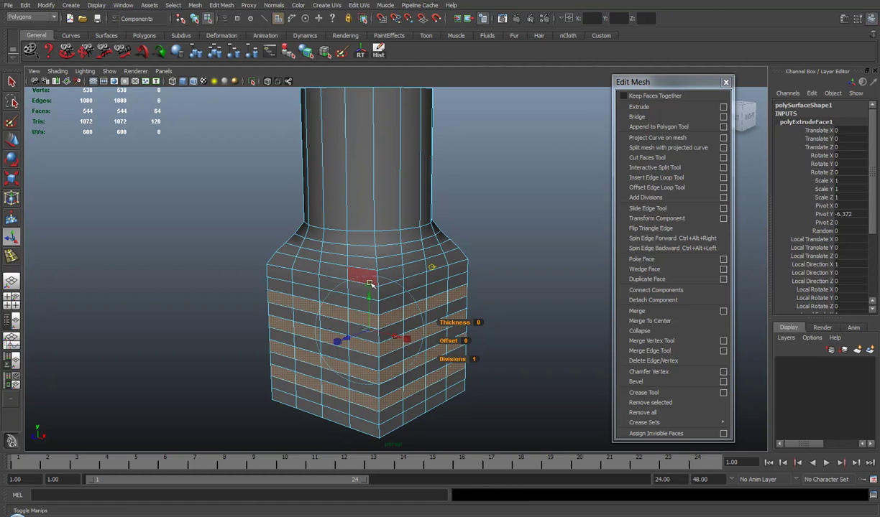
left_click_drag(368, 333, 368, 330)
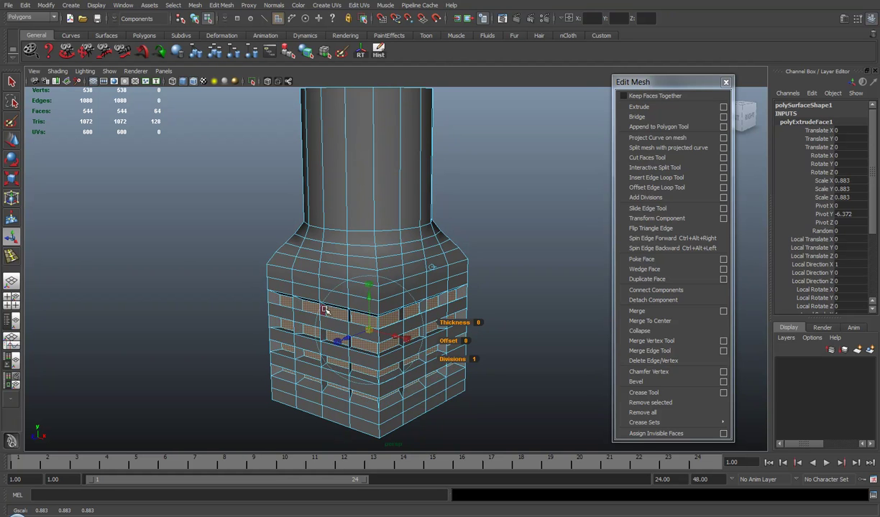
scroll(349, 366, "up", 2)
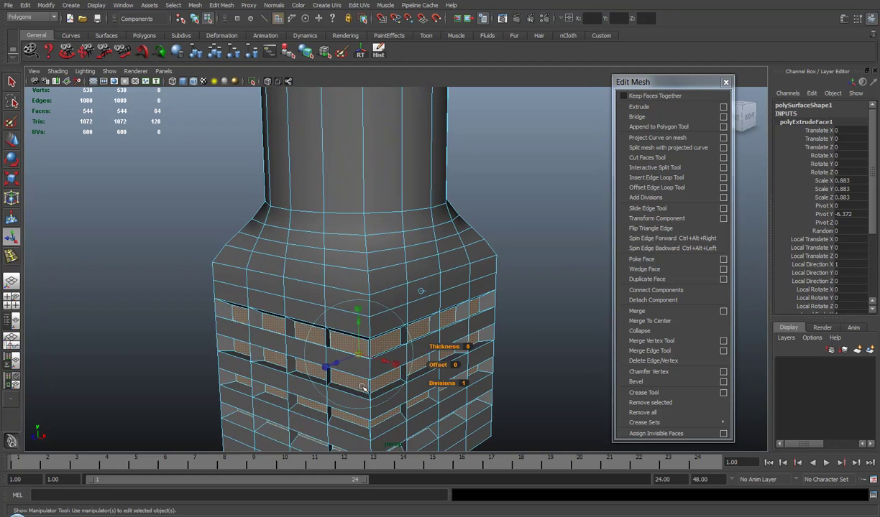
scroll(359, 370, "up", 1)
scroll(384, 384, "down", 3)
mouse_move(385, 384)
left_mouse_down("alt")
mouse_move(424, 317)
mouse_move(410, 360)
left_mouse_up("alt")
scroll(427, 314, "up", 3)
Step: Squash the separate panels vertically, then undo back to the polySplitRing1 state
left_click_drag(349, 249, 349, 246)
left_click(393, 218)
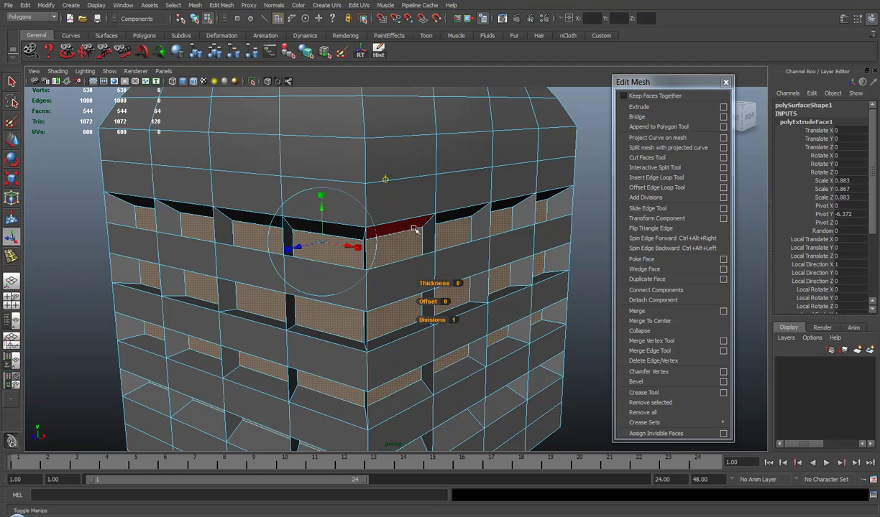
mouse_move(309, 188)
left_mouse_down()
mouse_move(331, 224)
mouse_move(338, 201)
mouse_move(340, 233)
left_mouse_up()
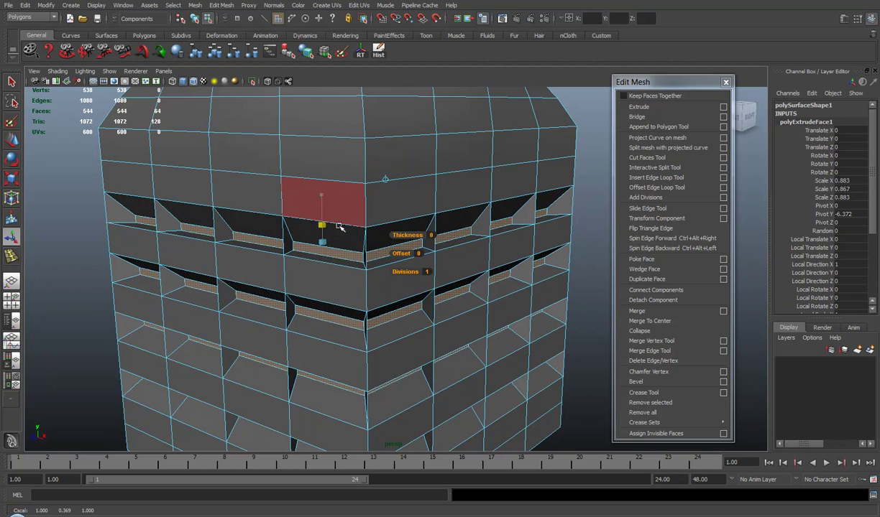
key("ctrl+z")
key("ctrl+z")
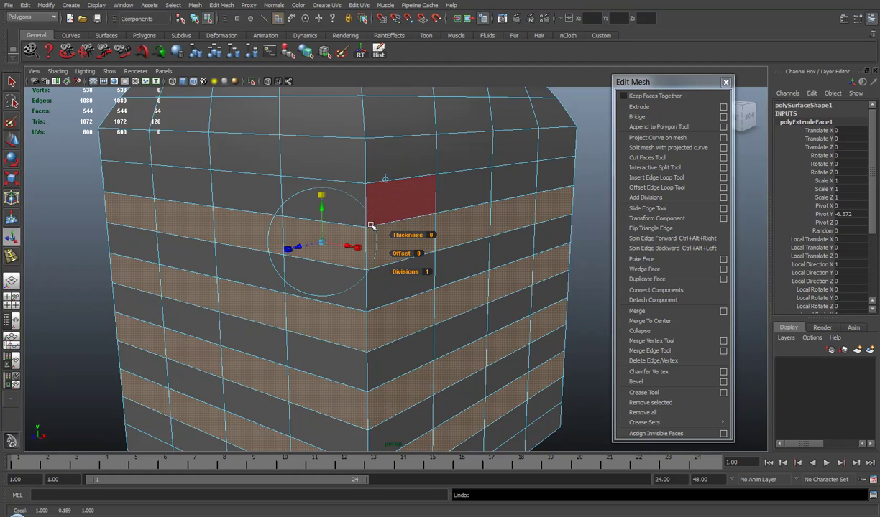
key("ctrl+z")
scroll(403, 273, "down", 3)
scroll(417, 295, "down", 3)
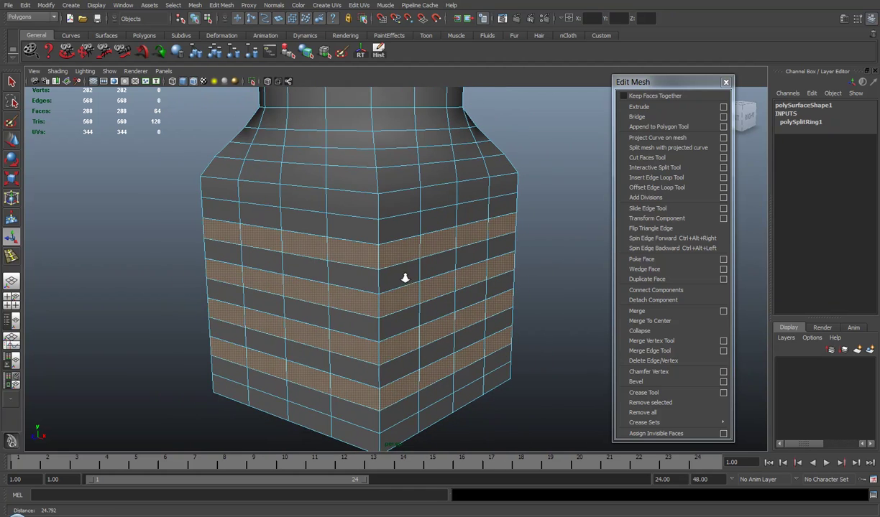
scroll(430, 335, "down", 3)
key("ctrl+z")
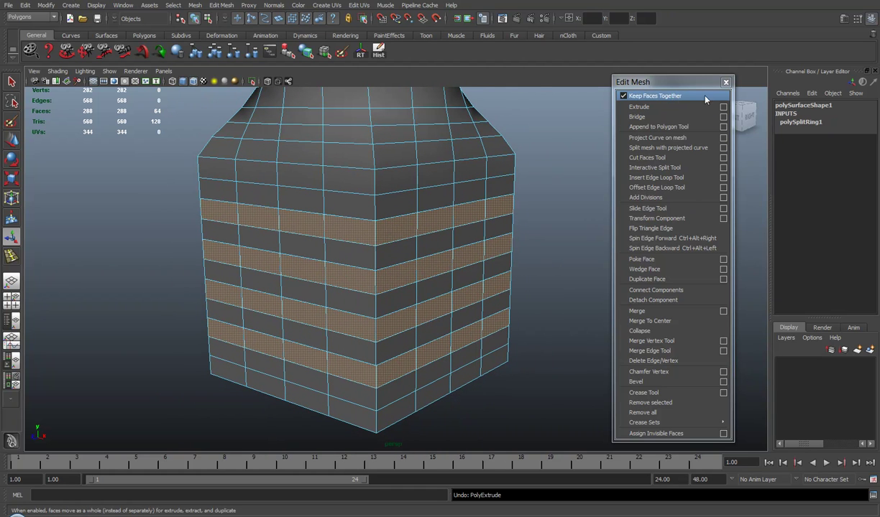
Step: Extrude the alternating rows as connected bands and trial a vertical squash to 0.656, then undo it
left_click(644, 105)
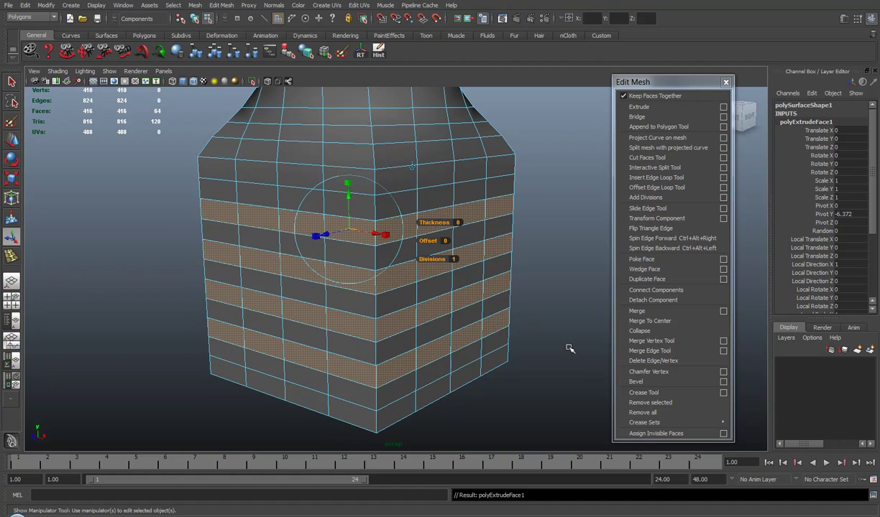
left_click(351, 272)
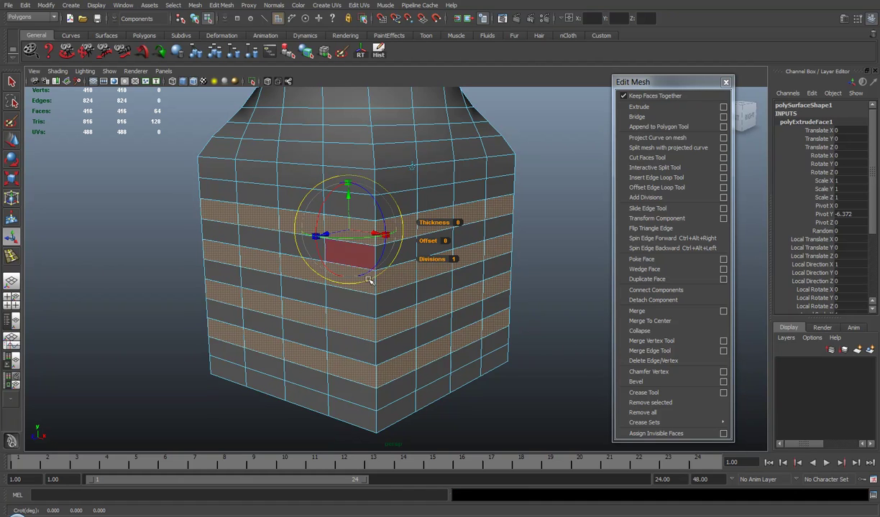
left_click(334, 186)
left_click(343, 181)
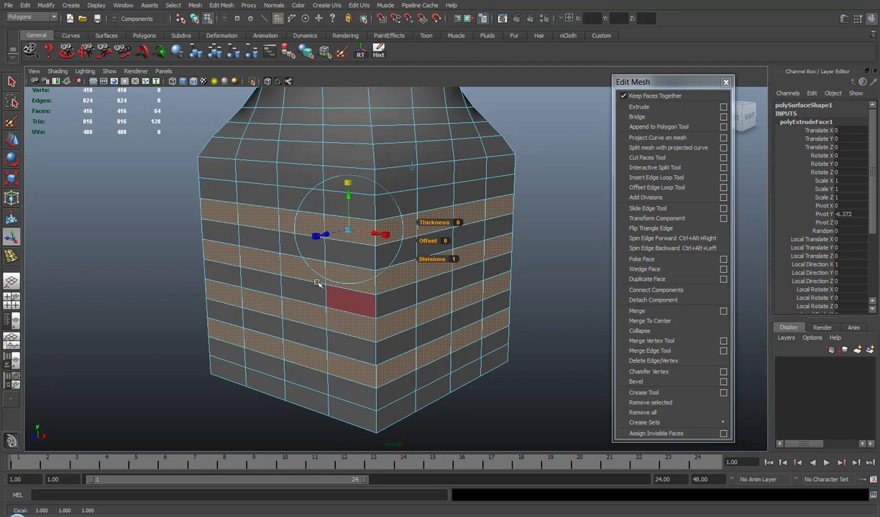
key("ctrl+z")
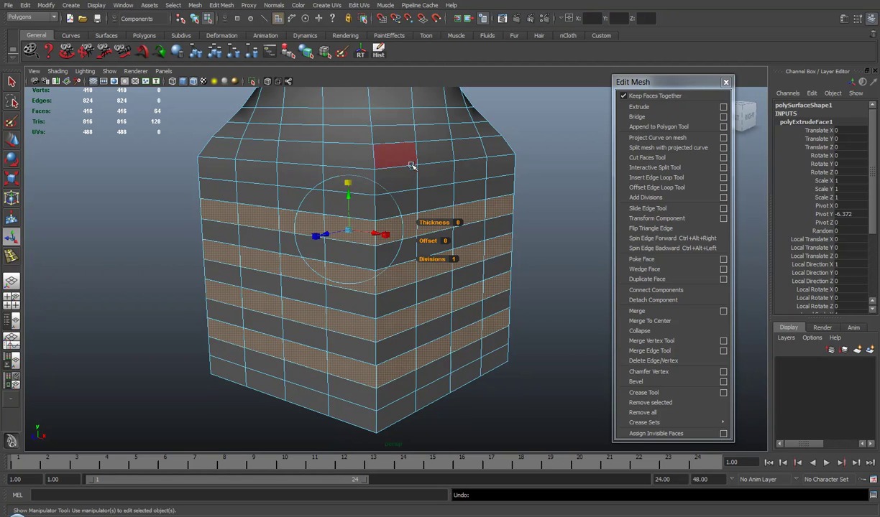
key("Insert")
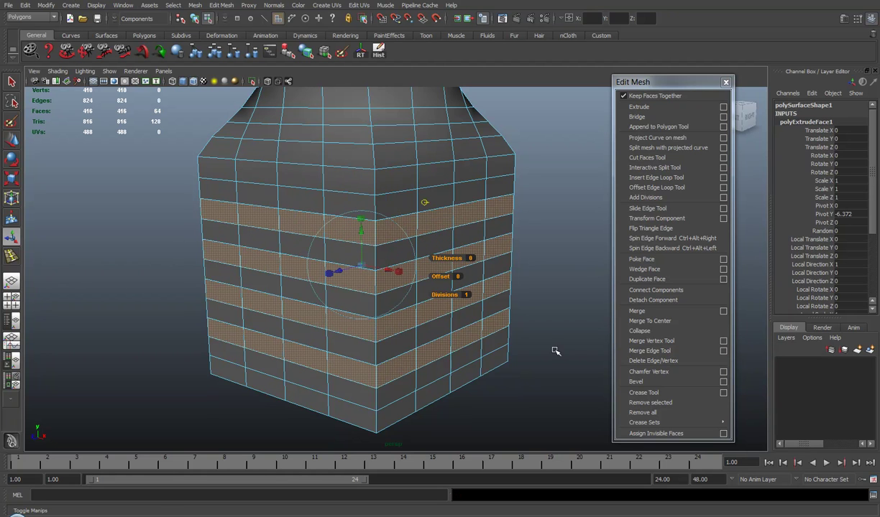
left_click(361, 217)
left_click_drag(361, 217, 361, 250)
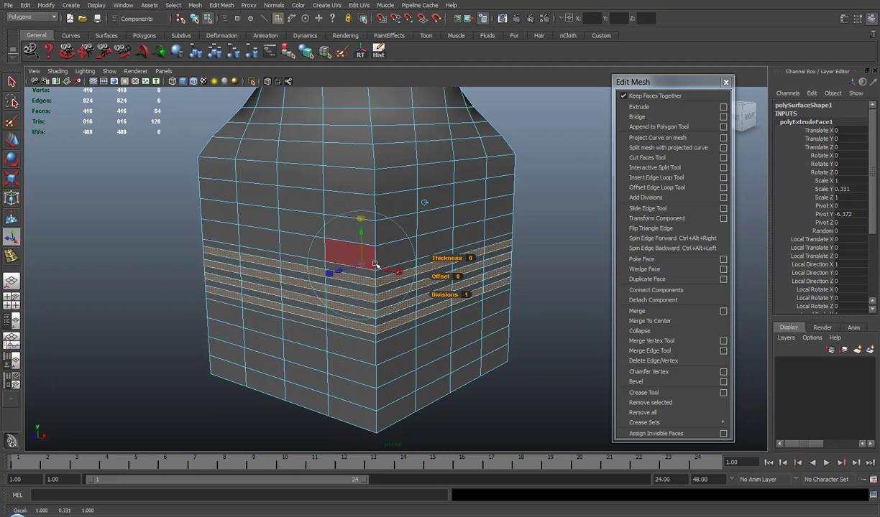
key("ctrl+z")
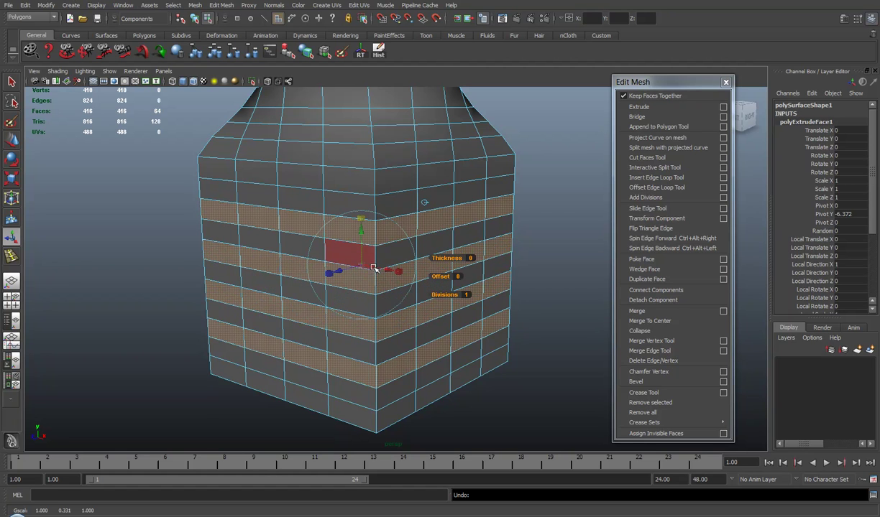
Step: Scale the bands vertically through 0.623 and 0.756 to a final Local Scale Y of 0.833
left_click(422, 202)
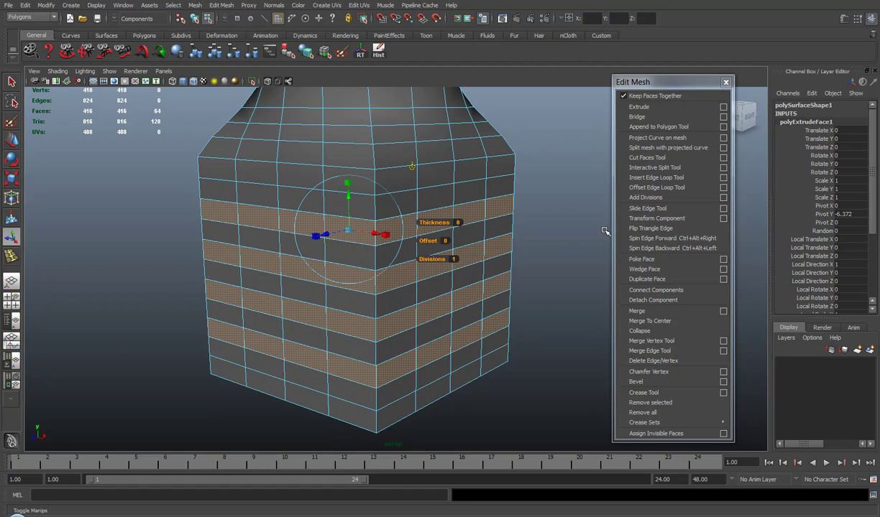
left_click(348, 181)
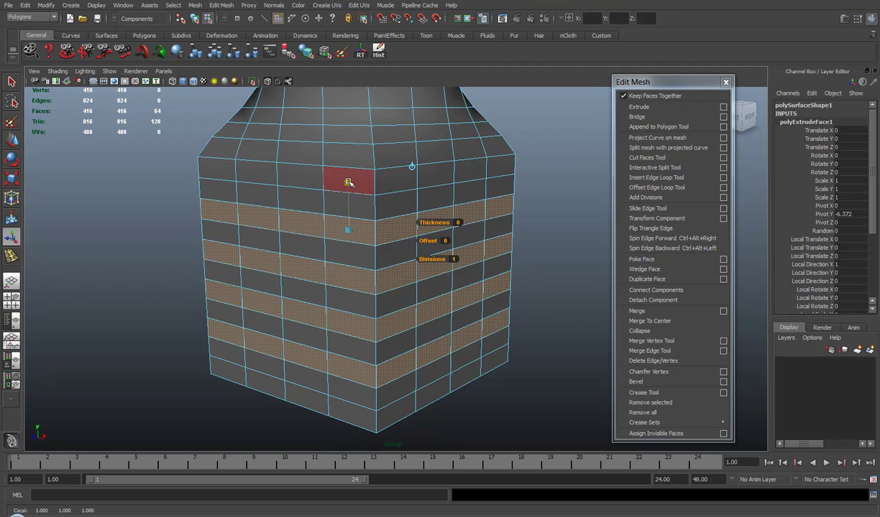
left_click_drag(349, 182, 344, 188)
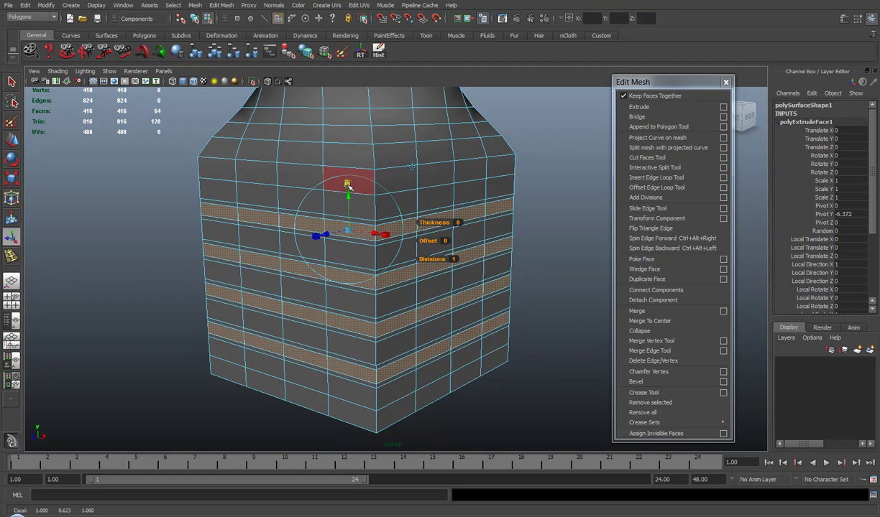
left_click_drag(349, 186, 355, 168)
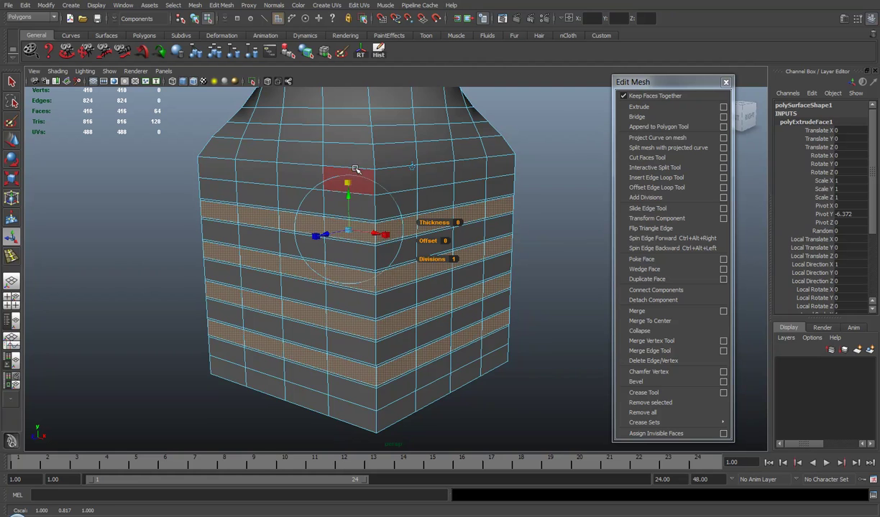
scroll(369, 309, "up", 2)
scroll(370, 308, "up", 2)
left_click_drag(322, 163, 325, 160)
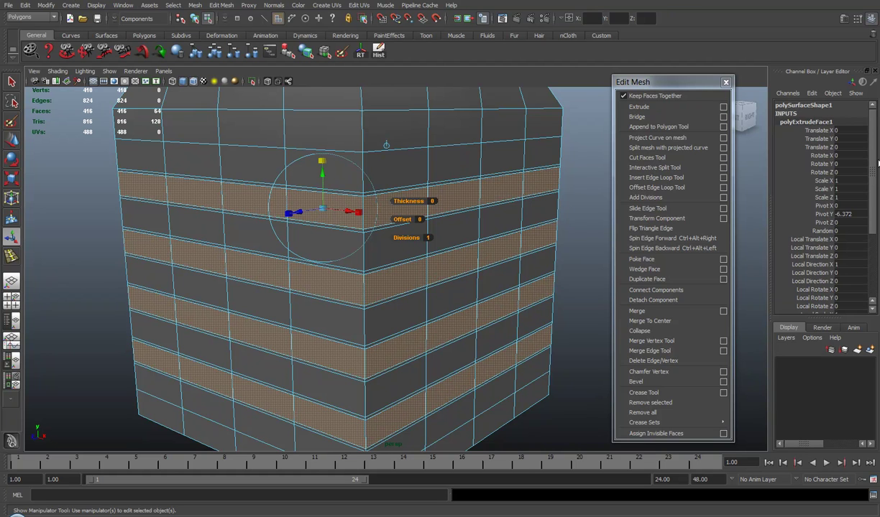
left_click_drag(874, 165, 876, 225)
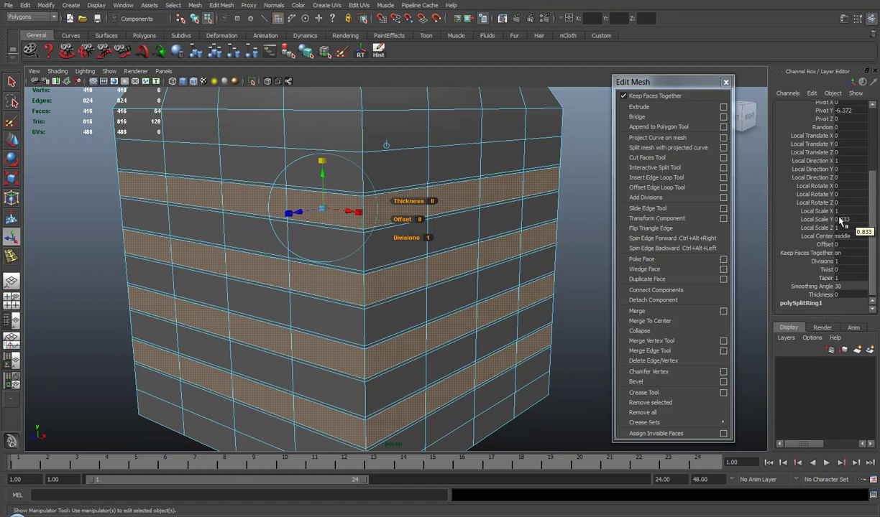
Step: Extrude the bands a second time and scale them inward to about 0.35 to inset them
scroll(869, 189, "up", 3)
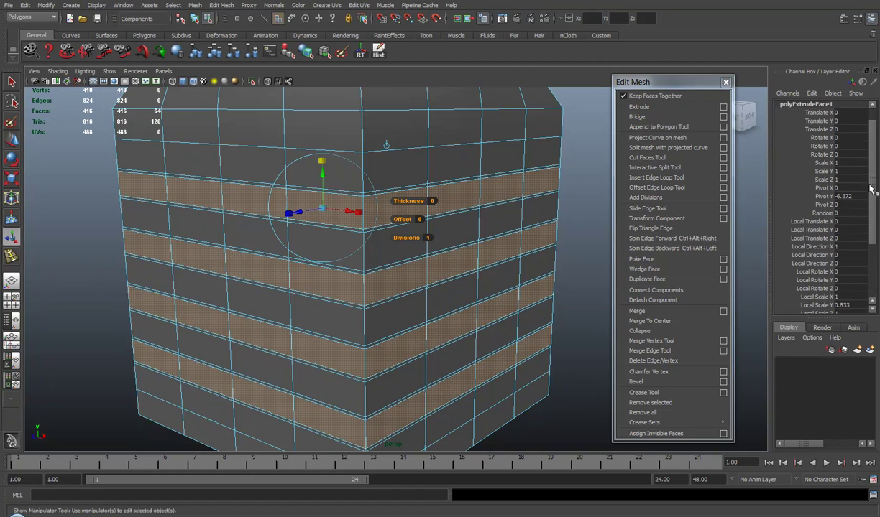
scroll(870, 189, "down", 3)
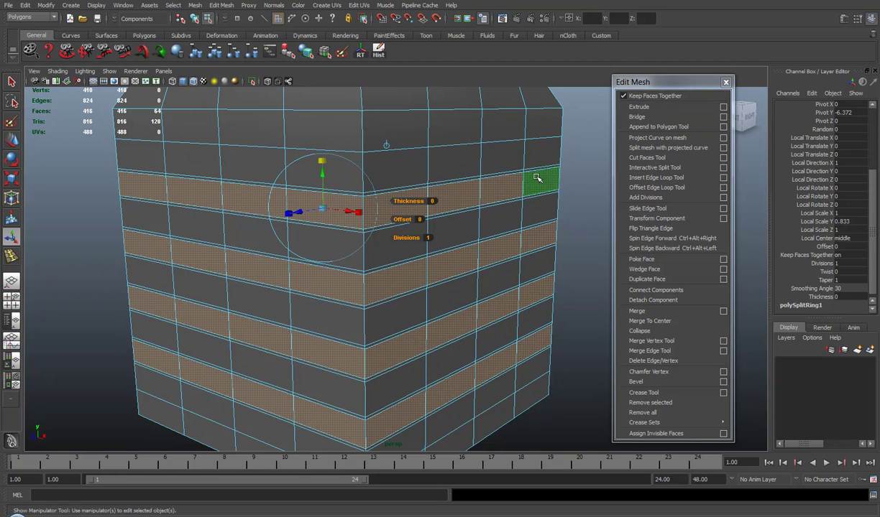
left_click(662, 107)
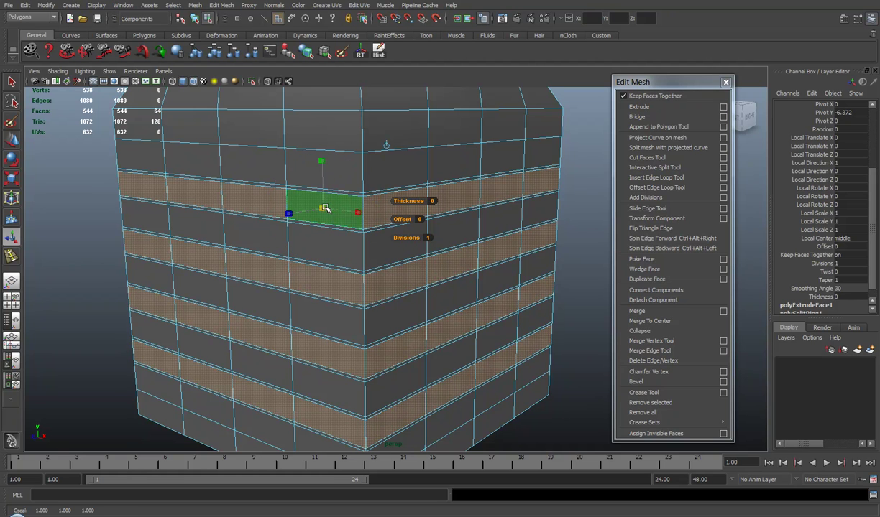
left_click_drag(326, 208, 305, 204)
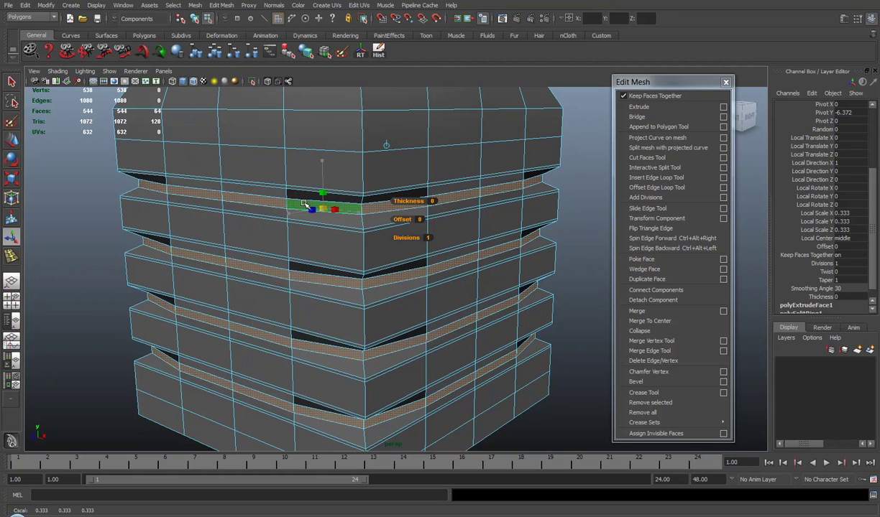
left_click_drag(305, 205, 305, 204)
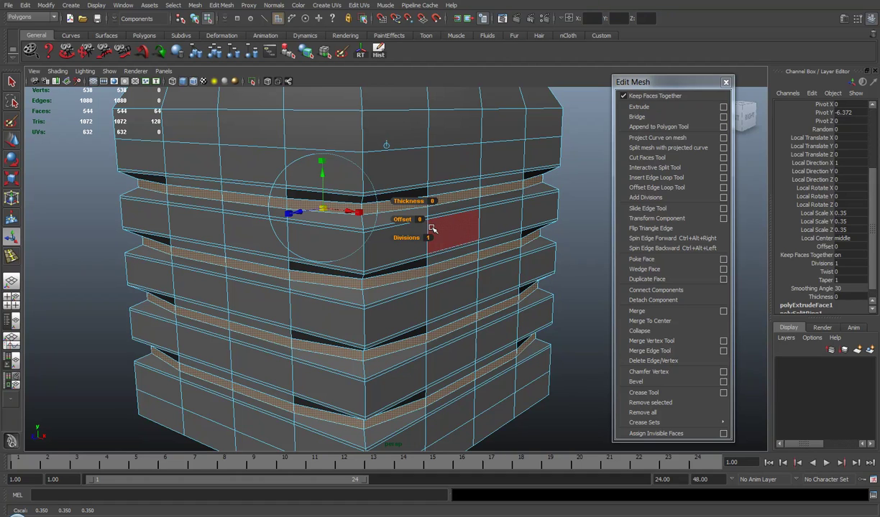
mouse_move(437, 273)
left_mouse_down("alt")
mouse_move(384, 290)
mouse_move(440, 287)
mouse_move(410, 265)
mouse_move(405, 290)
mouse_move(393, 294)
mouse_move(427, 297)
left_mouse_up("alt")
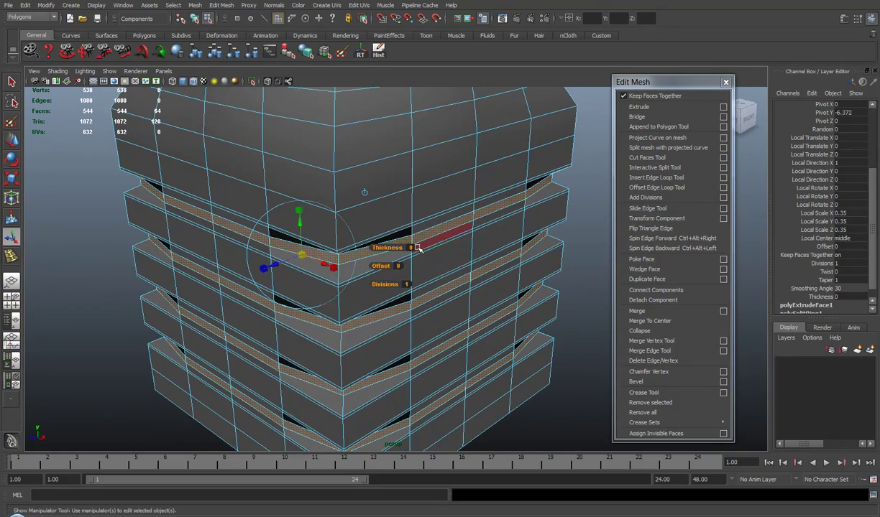
Step: Undo the inset and retry scaling the bands inward, first to 0.833, then recessing them further
key("ctrl+z")
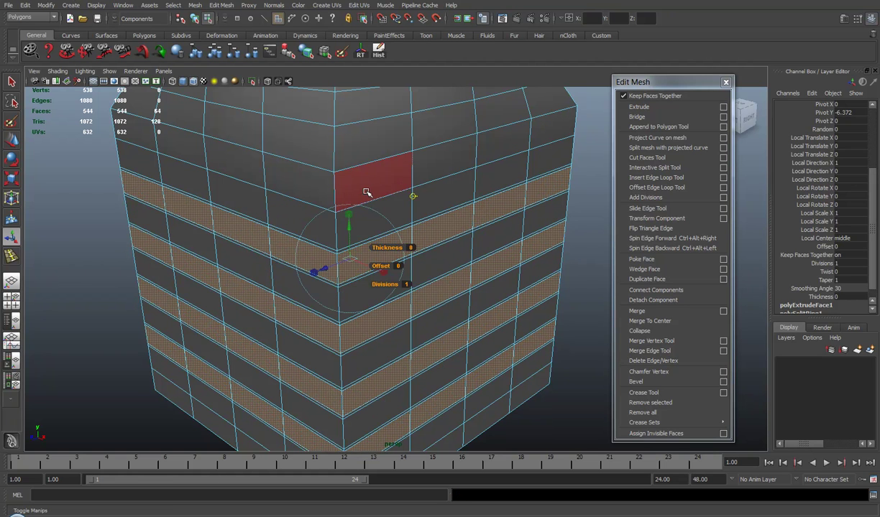
left_click(352, 259)
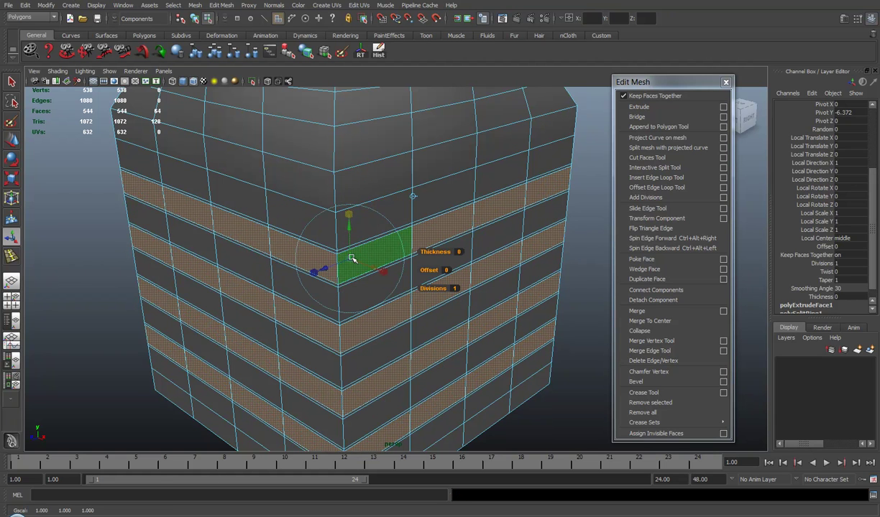
left_click_drag(353, 258, 348, 256)
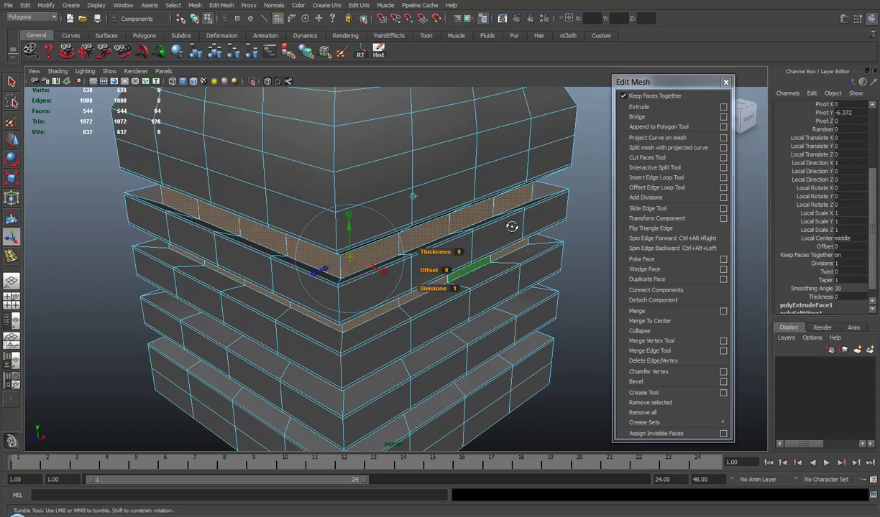
left_click_drag(513, 234, 486, 226, "alt")
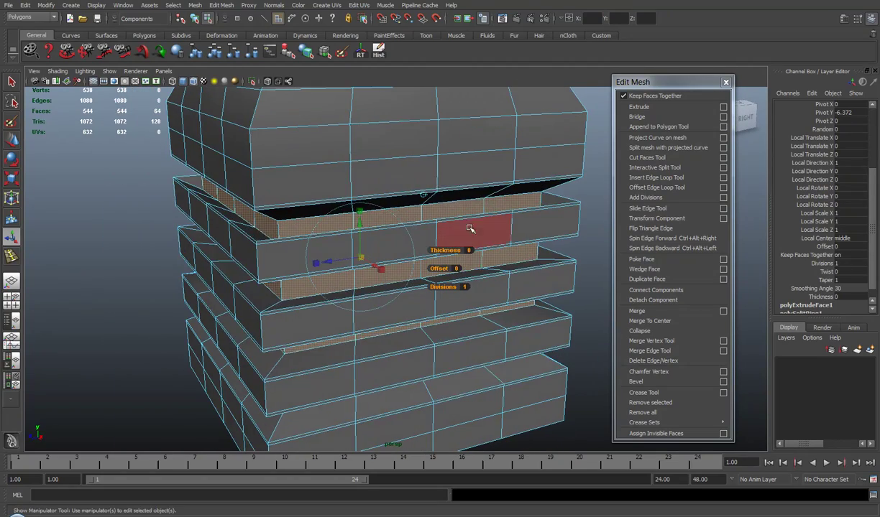
key("ctrl+z")
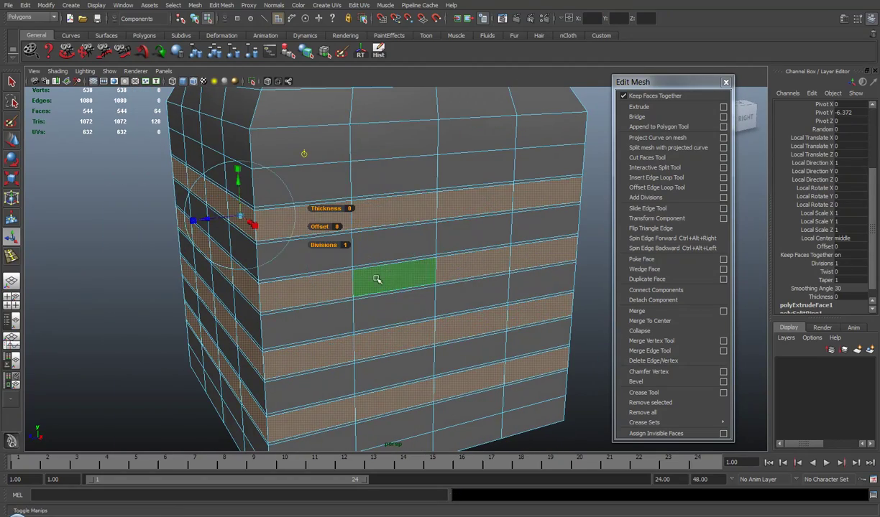
left_click_drag(241, 216, 222, 217)
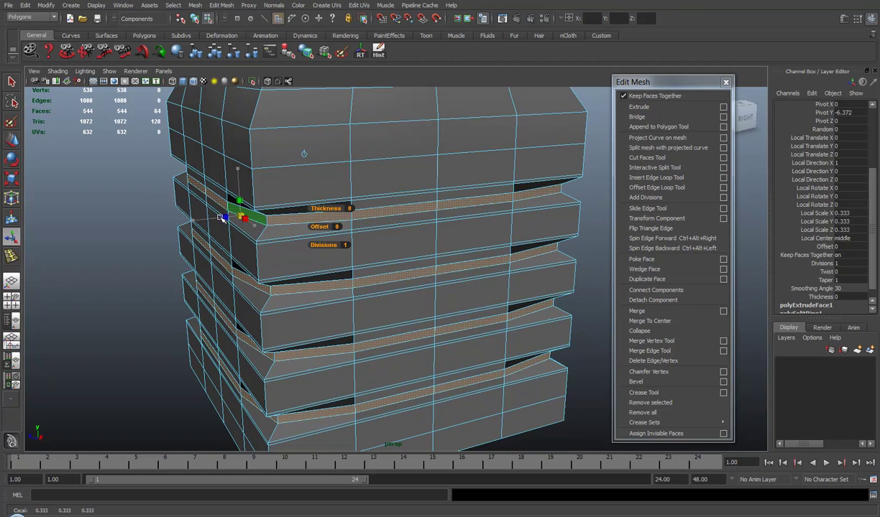
left_click(222, 217)
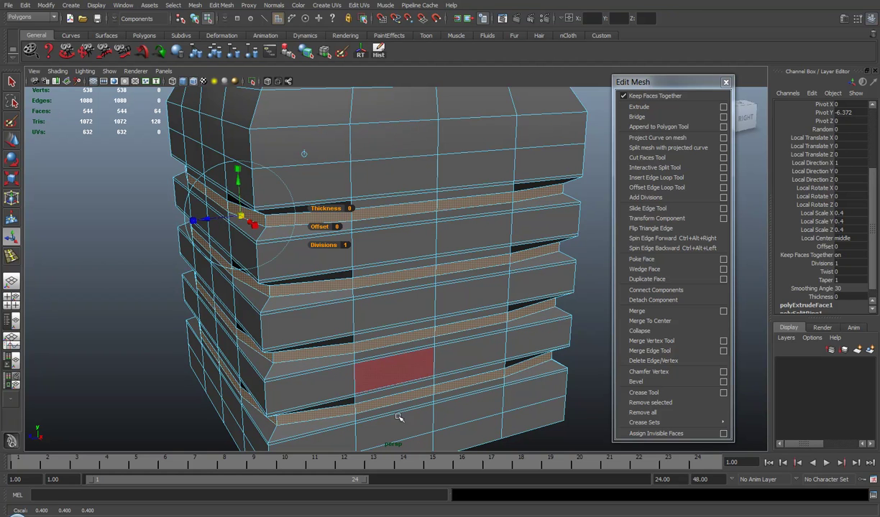
Step: Test extrusion Divisions values of 2 and 3 while viewing the grooves from a steeper angle
mouse_move(334, 244)
left_mouse_down("alt")
mouse_move(422, 261)
mouse_move(400, 263)
left_mouse_up("alt")
scroll(419, 282, "up", 5)
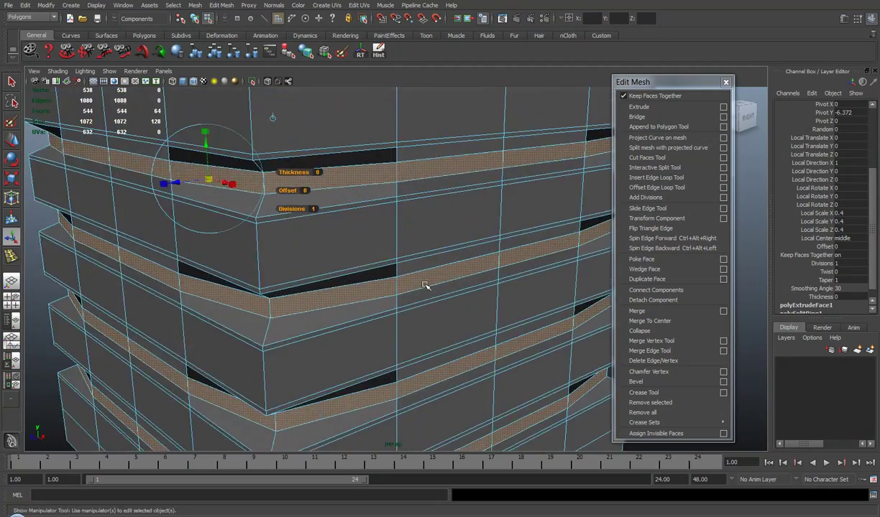
mouse_move(444, 286)
left_mouse_down("alt")
mouse_move(473, 330)
mouse_move(394, 290)
mouse_move(344, 292)
left_mouse_up("alt")
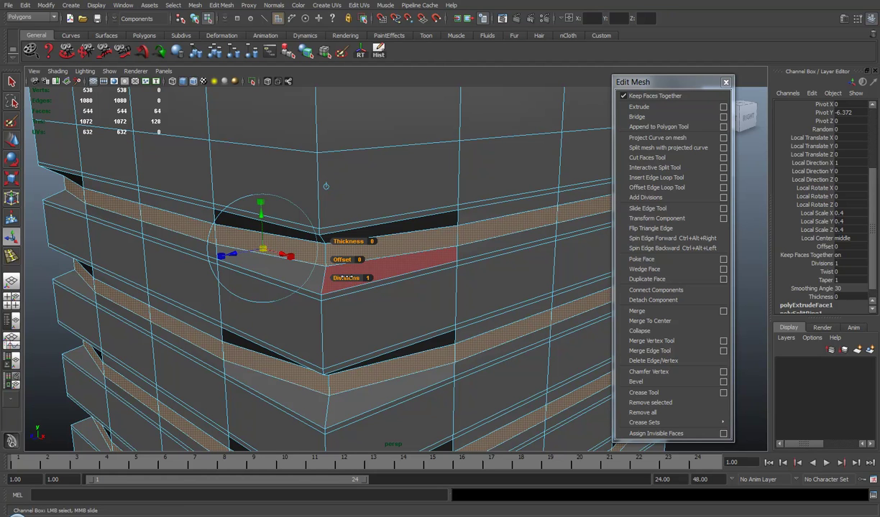
middle_click_drag(345, 278, 346, 279)
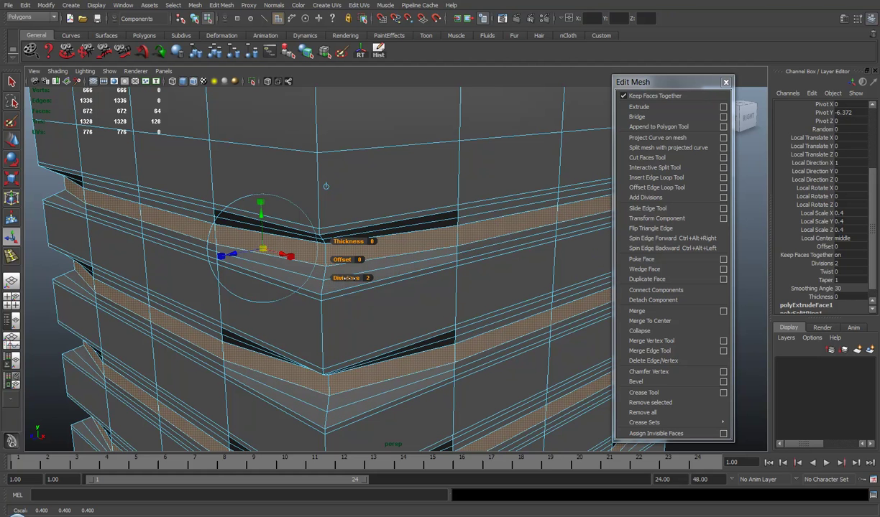
middle_click_drag(353, 278, 337, 259)
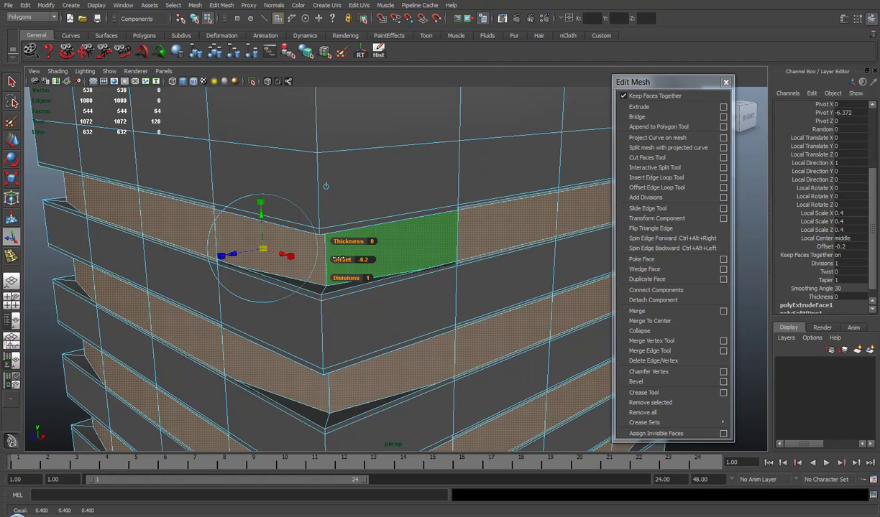
Step: Undo the offset and shrink so the bands return to Local Scale 1, flush with the body
key("ctrl+z")
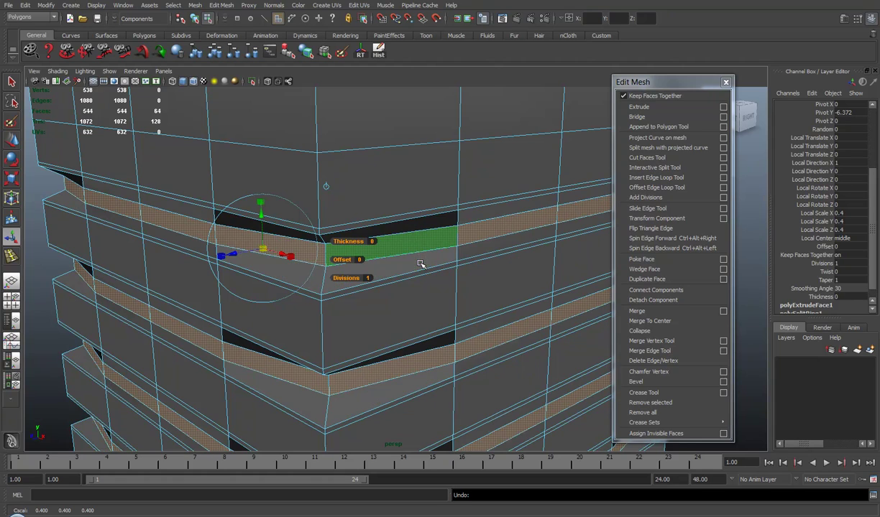
scroll(483, 359, "down", 5)
scroll(475, 268, "up", 2)
scroll(474, 269, "up", 1)
key("ctrl+z")
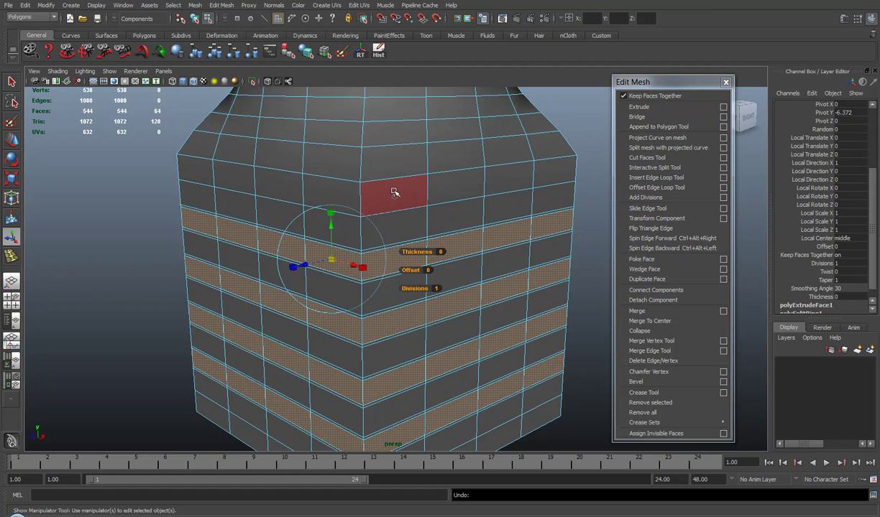
left_click_drag(379, 294, 387, 293)
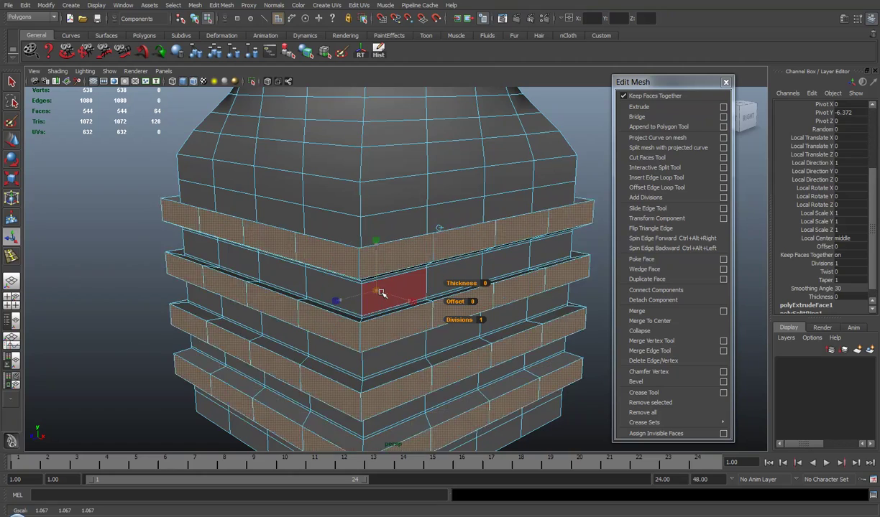
mouse_move(517, 353)
left_mouse_down("alt")
mouse_move(500, 310)
mouse_move(465, 293)
left_mouse_up("alt")
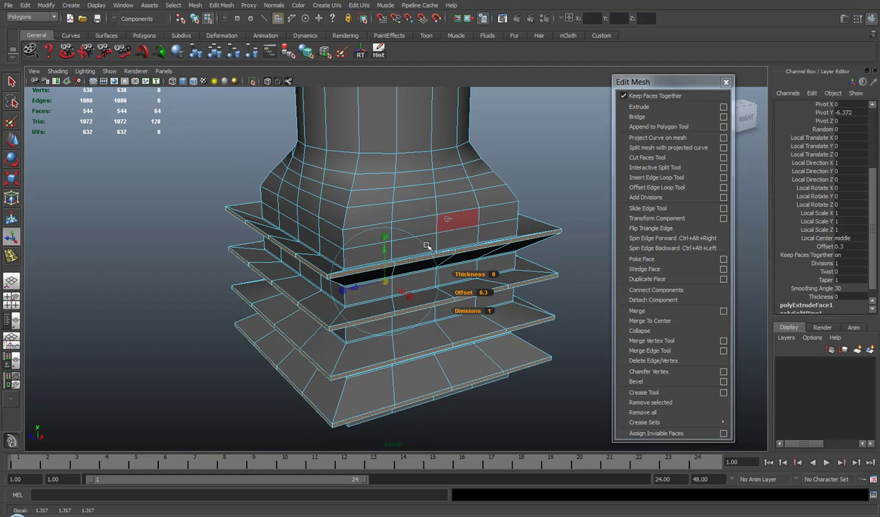
left_click_drag(447, 220, 408, 363, "alt")
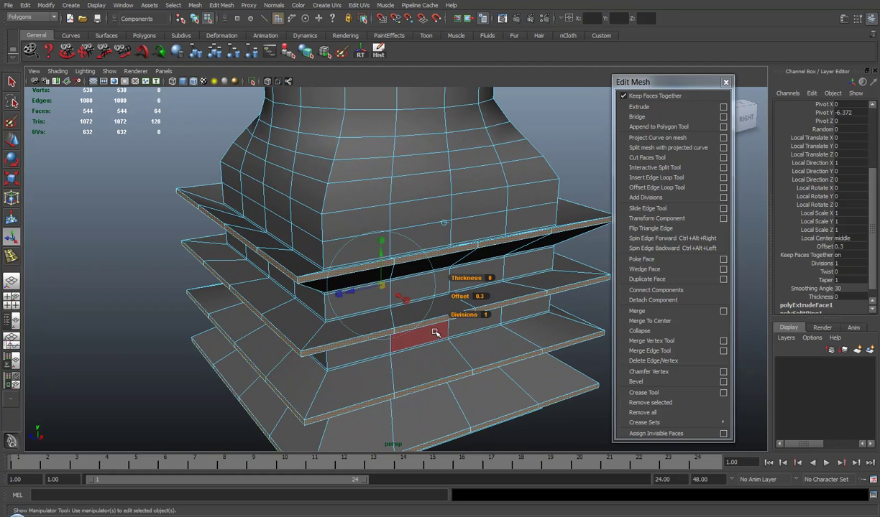
key("ctrl+z")
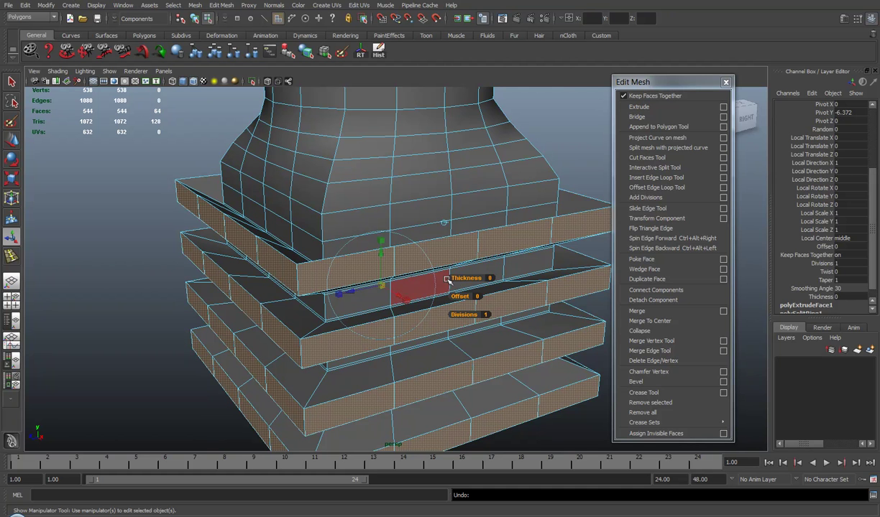
mouse_move(465, 279)
left_mouse_down()
mouse_move(484, 281)
mouse_move(451, 280)
left_mouse_up()
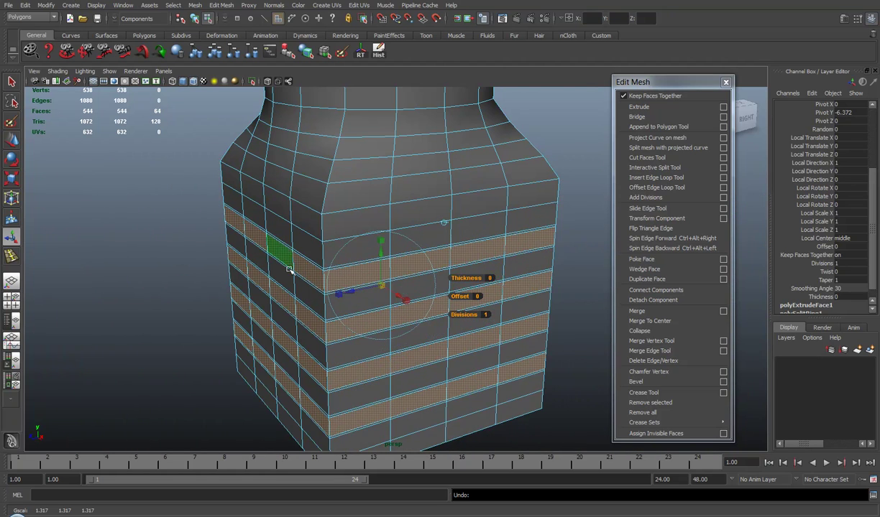
Step: Reset the thickness to zero, shrink the bands to Local Scale 0.433, and set Divisions to 2
left_click_drag(374, 298, 399, 300, "alt")
left_click(293, 236)
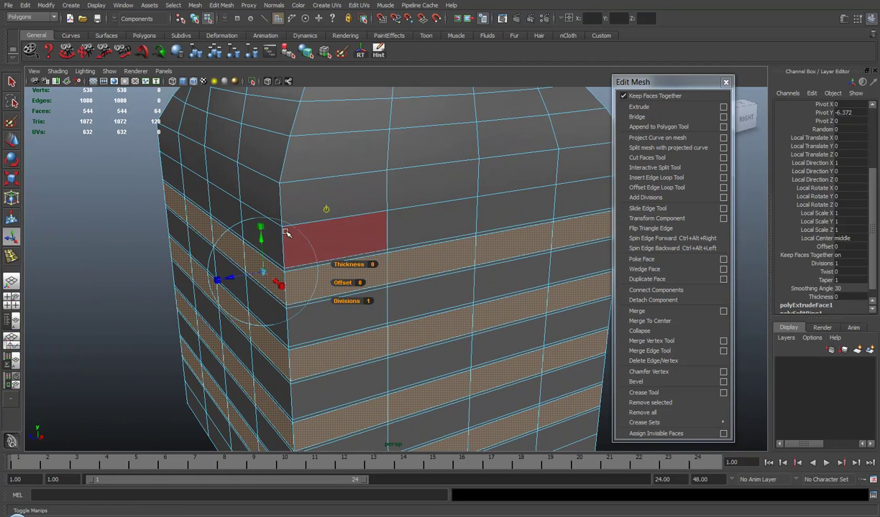
left_click(261, 271)
left_click_drag(264, 271, 249, 269)
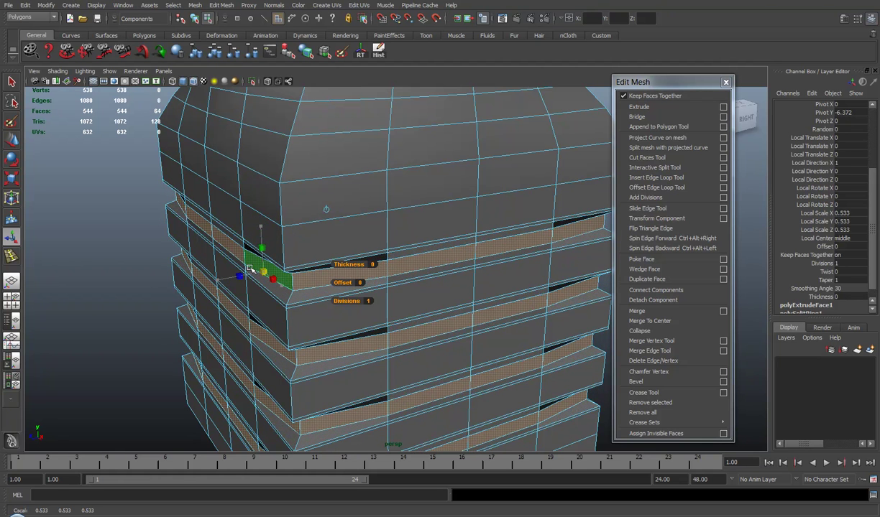
left_click_drag(250, 268, 243, 268)
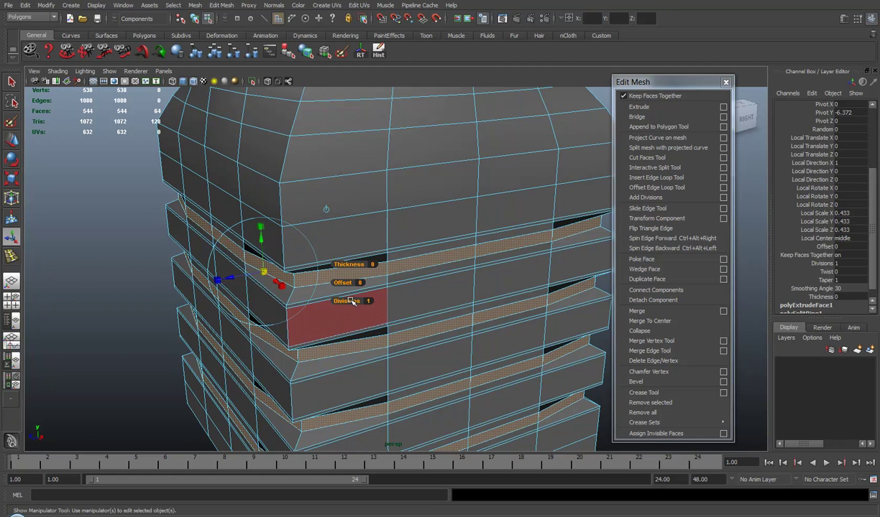
left_click_drag(345, 301, 352, 301)
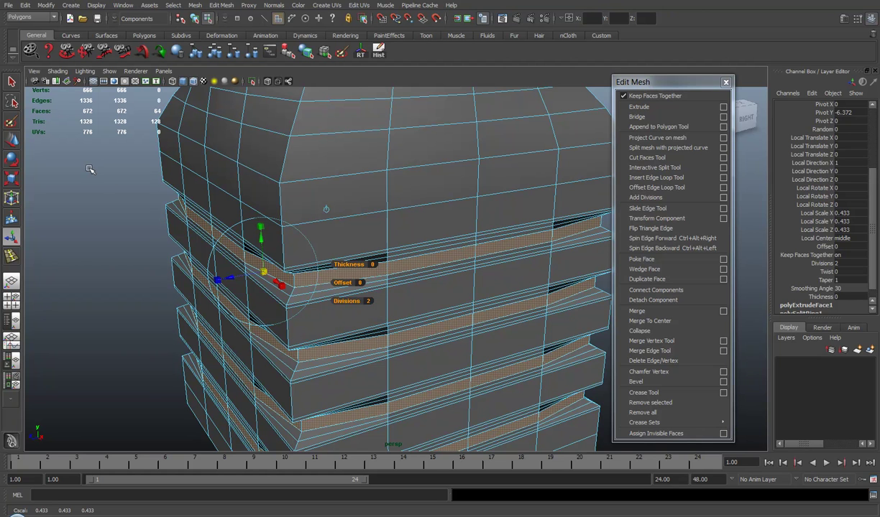
Step: Exit the extrude tool, clear the band selection and switch to object mode
key("q")
left_click(92, 224)
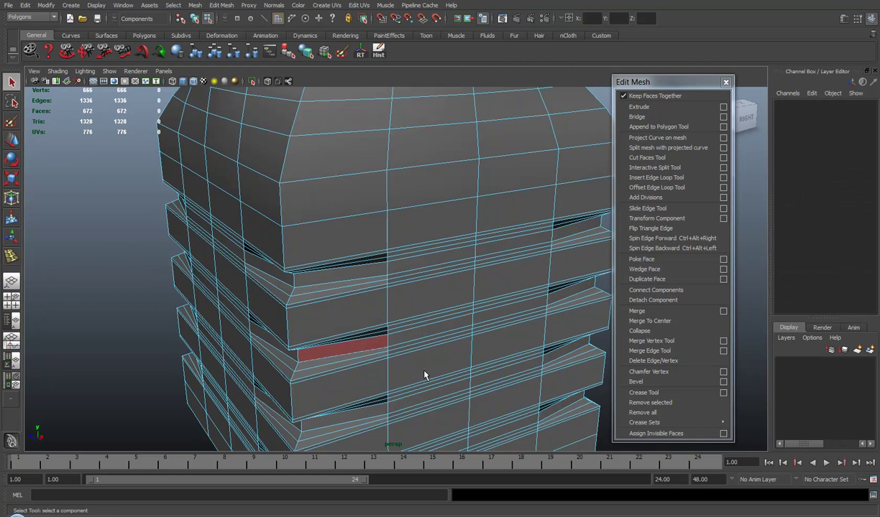
scroll(333, 255, "down", 5)
scroll(368, 227, "up", 1)
left_click(368, 227)
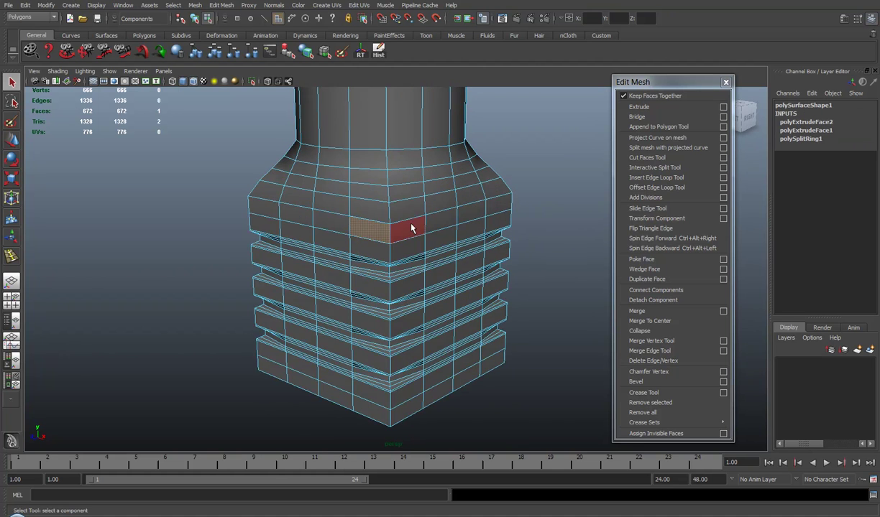
right_click_drag(396, 220, 452, 209)
left_click_drag(527, 365, 485, 380, "alt")
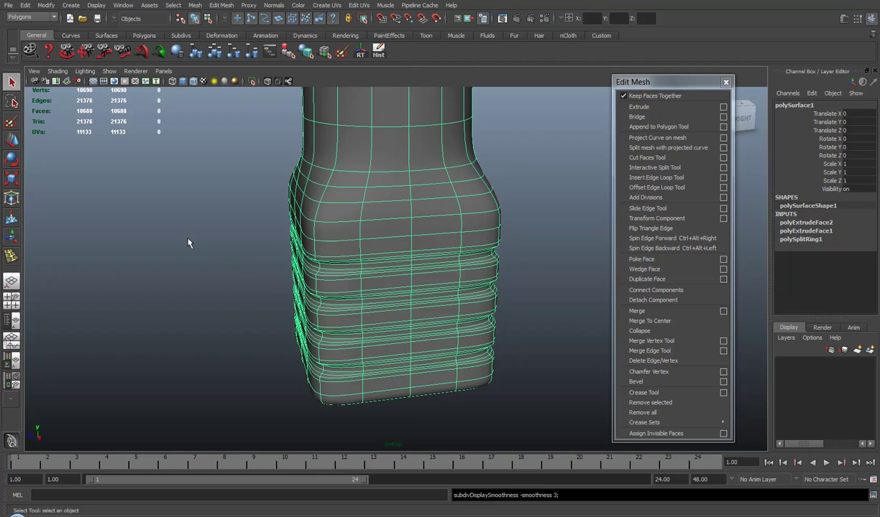
Step: Turn off wireframe on shaded, reselect the mesh and show polyExtrudeFace2's settings (0.433, 2 divisions)
left_click(215, 269)
mouse_move(187, 284)
left_mouse_down("alt")
mouse_move(305, 273)
mouse_move(205, 282)
left_mouse_up("alt")
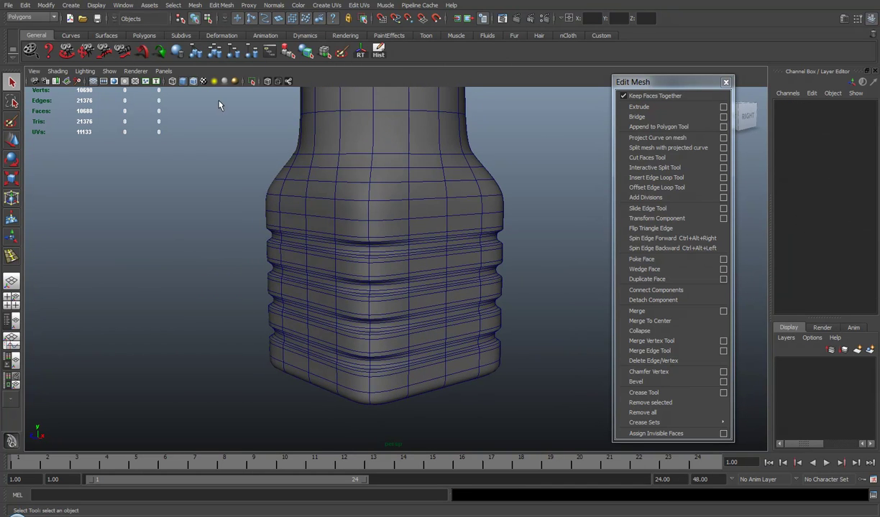
left_click(193, 81)
mouse_move(159, 281)
left_mouse_down("alt")
mouse_move(406, 274)
mouse_move(539, 292)
mouse_move(326, 298)
mouse_move(338, 330)
left_mouse_up("alt")
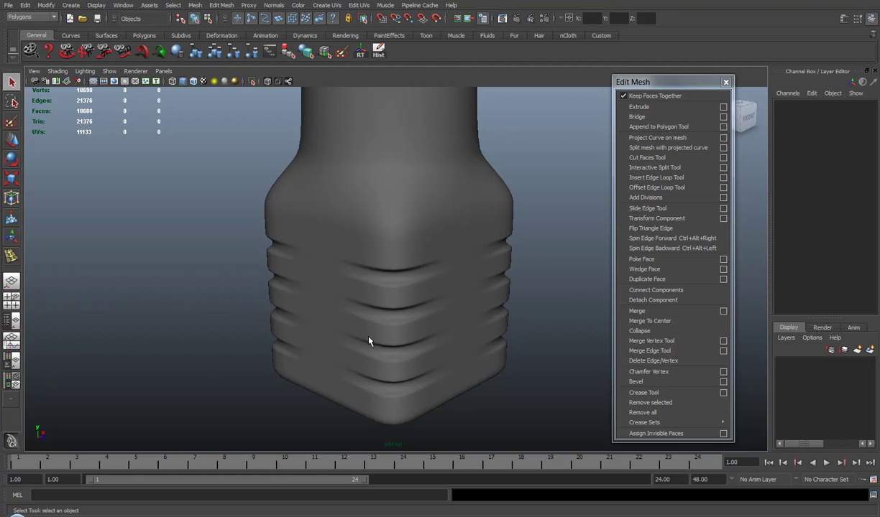
left_click(426, 195)
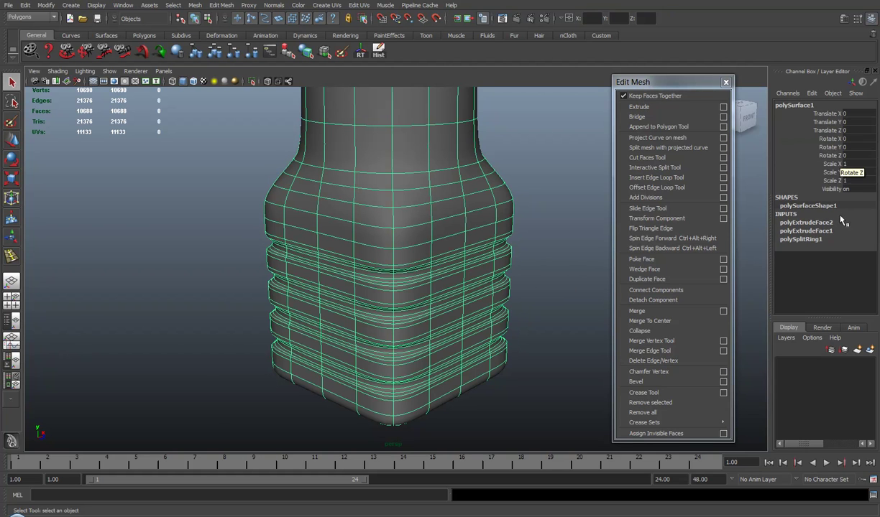
left_click(798, 222)
Step: Raise polyExtrudeFace2's Divisions to 7 in the Channel Box for denser rib grooves
scroll(838, 215, "down", 3)
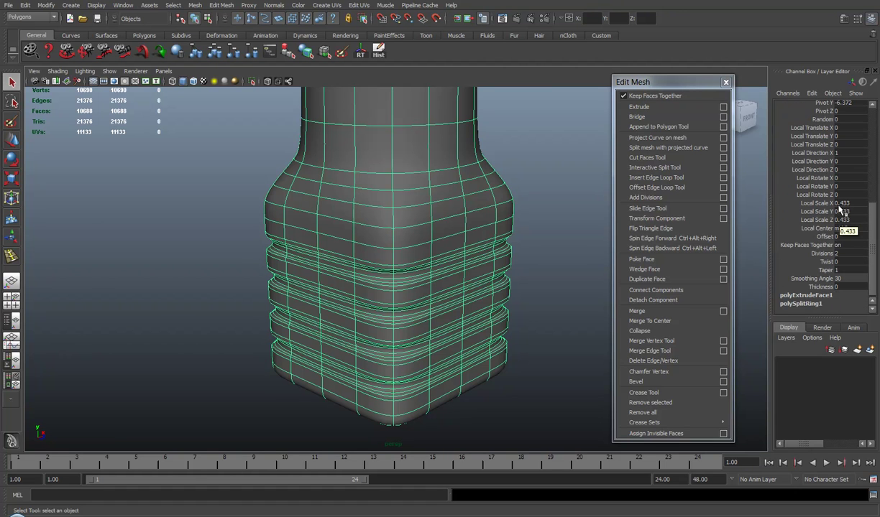
left_click_drag(856, 204, 853, 221)
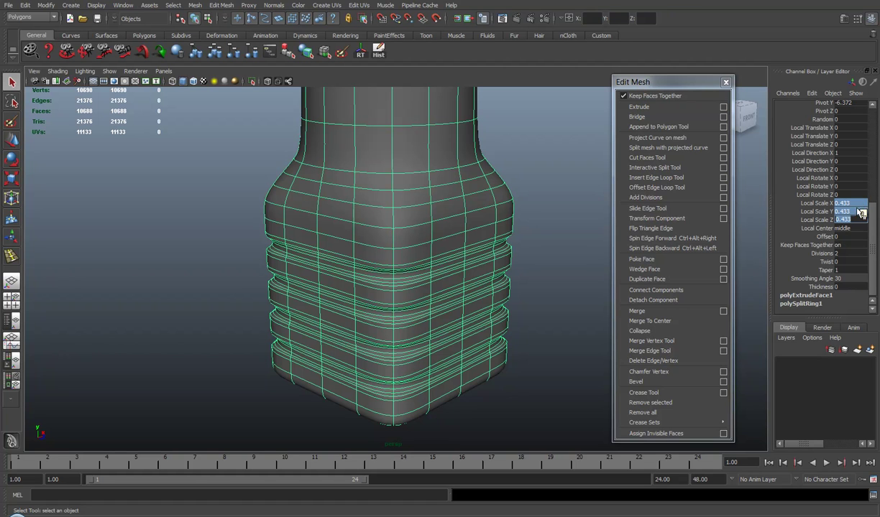
left_click(825, 254)
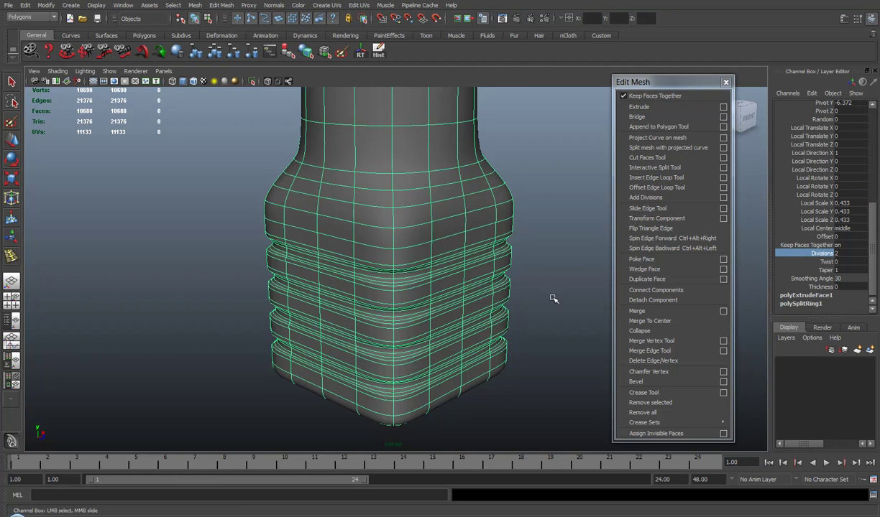
scroll(532, 318, "up", 2)
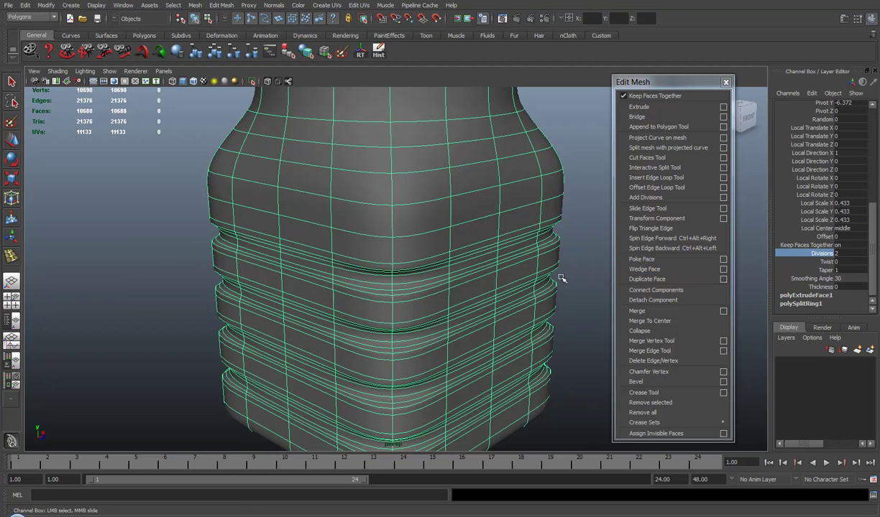
scroll(562, 278, "up", 2)
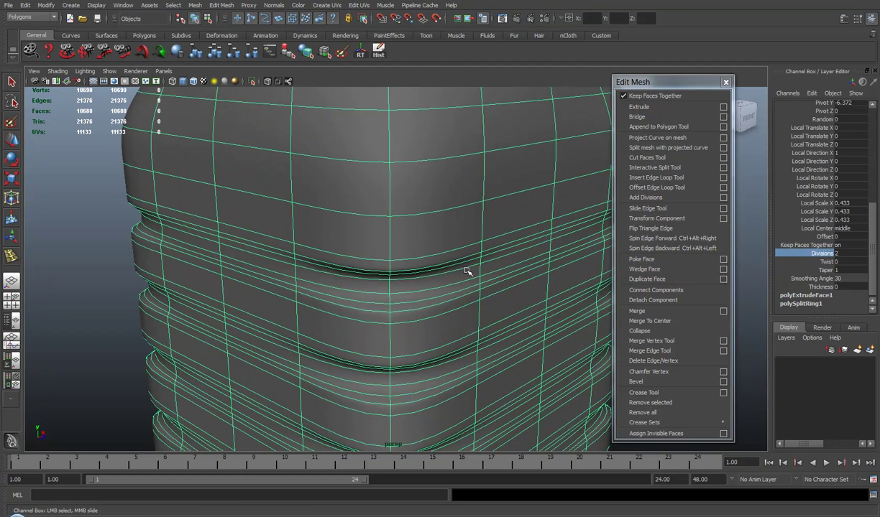
middle_click_drag(466, 270, 371, 263)
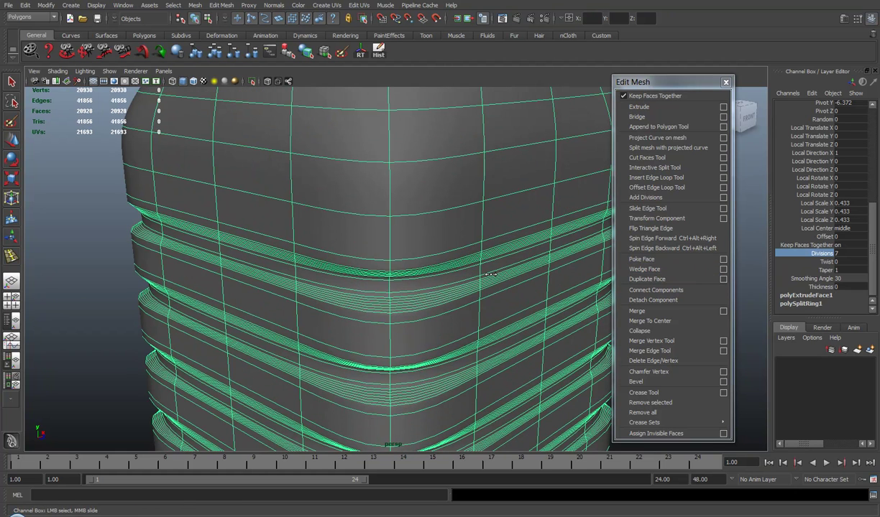
Step: Lower the second extrusion's (polyExtrudeFace2) Divisions from 6 to 3
left_click(90, 260)
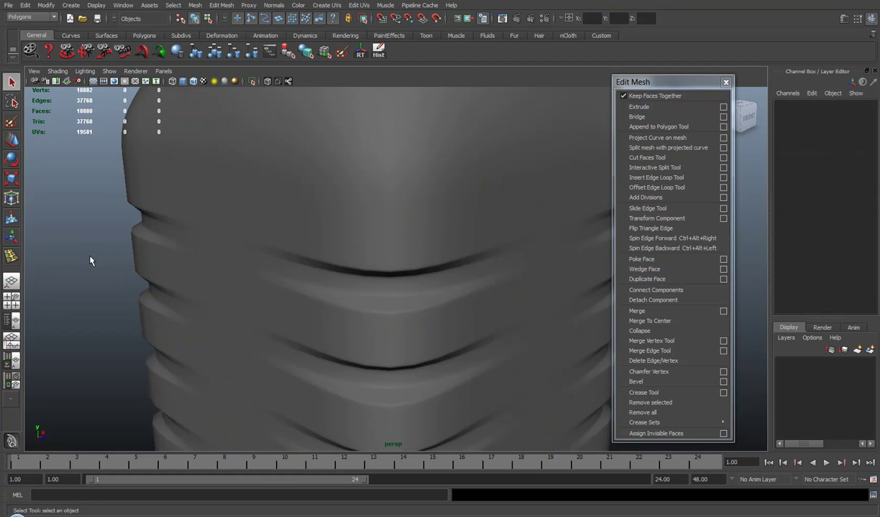
left_click(407, 219)
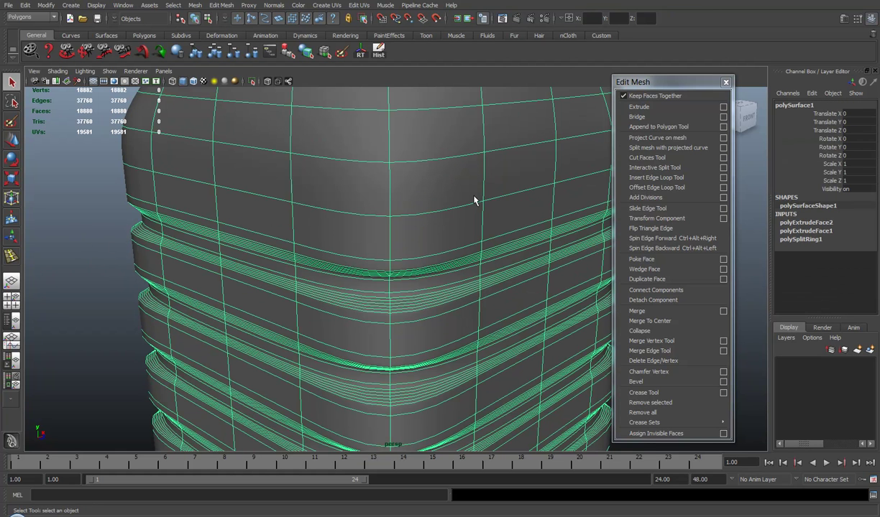
left_click(74, 219)
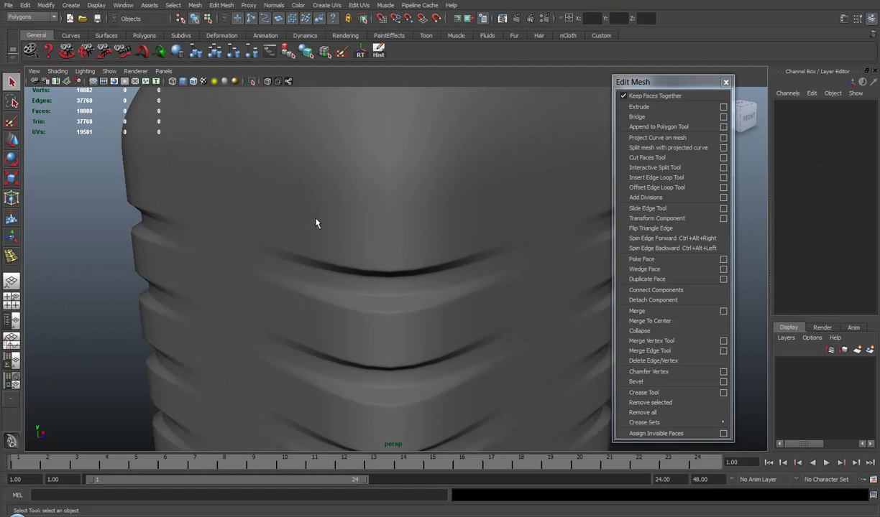
left_click(335, 177)
left_click(818, 226)
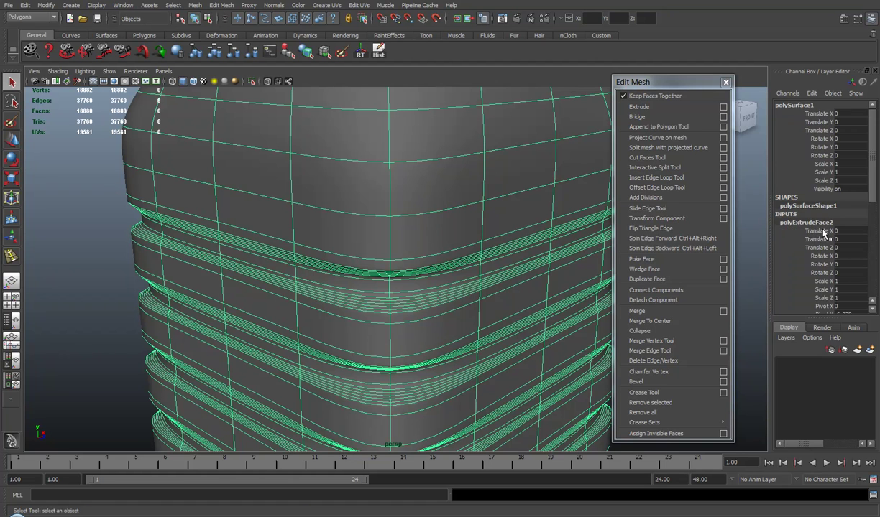
scroll(812, 251, "down", 3)
scroll(816, 277, "down", 3)
scroll(838, 291, "down", 2)
scroll(844, 288, "down", 1)
left_click(824, 252)
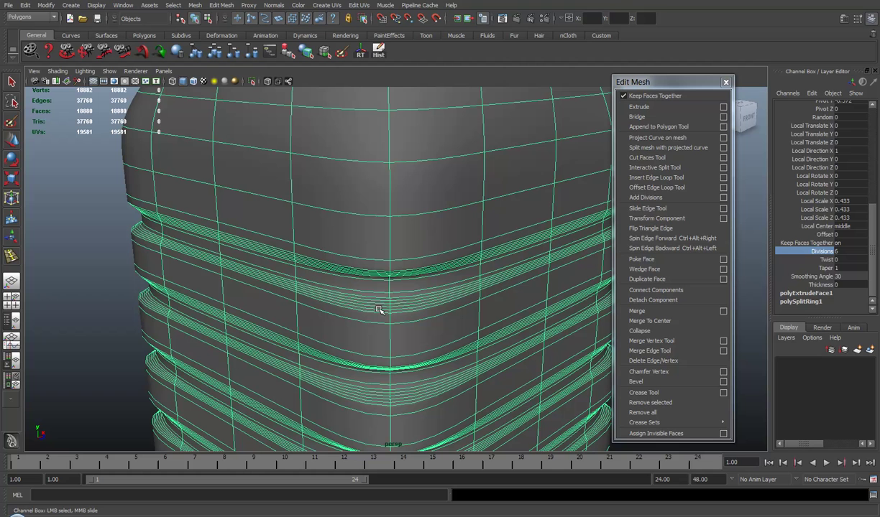
middle_click_drag(89, 283, 80, 285)
Step: Lower the first extrusion's (polyExtrudeFace1) Divisions from 4 to 3
left_click(75, 273)
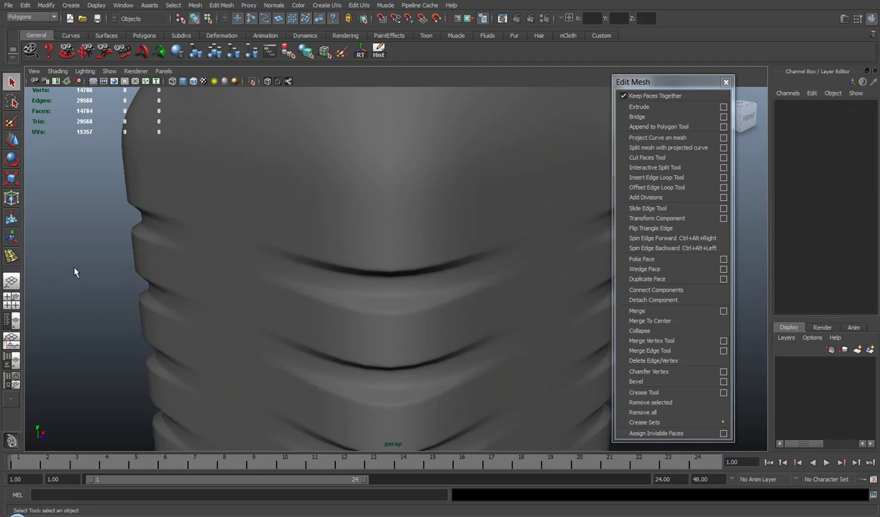
left_click(300, 272)
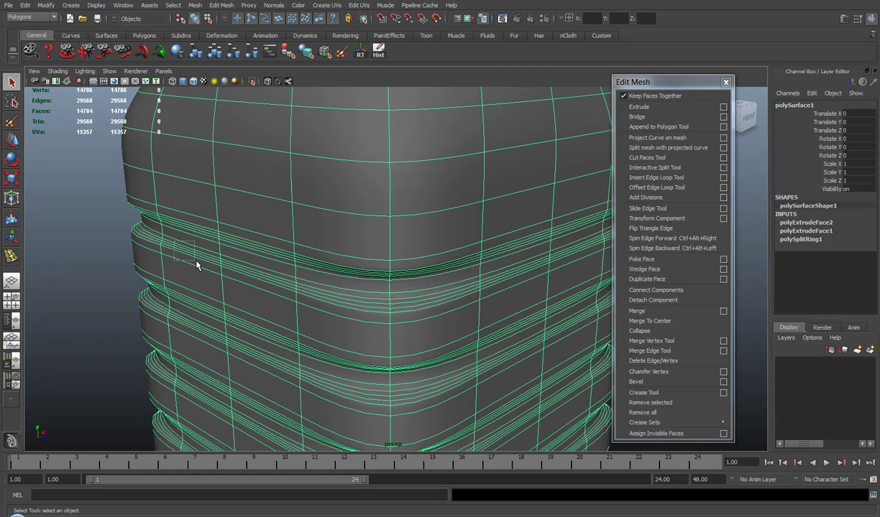
left_click(801, 229)
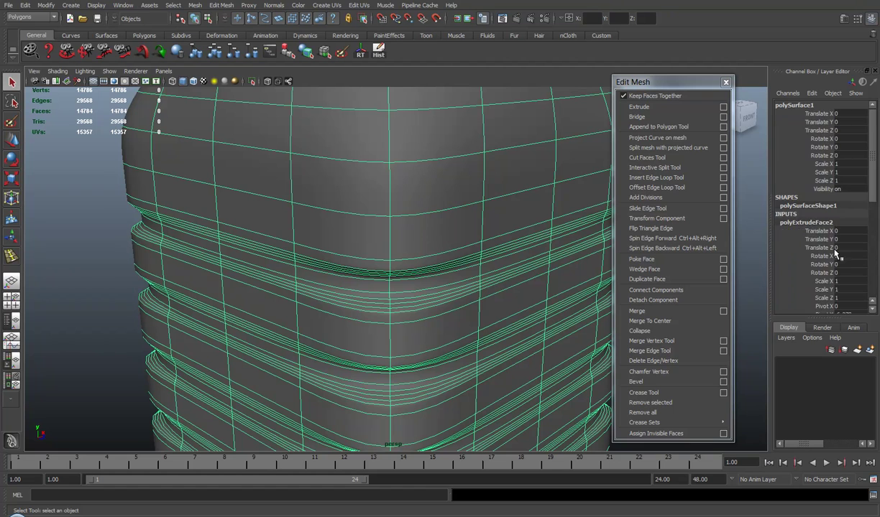
scroll(826, 259, "down", 3)
scroll(853, 282, "down", 3)
scroll(853, 282, "down", 2)
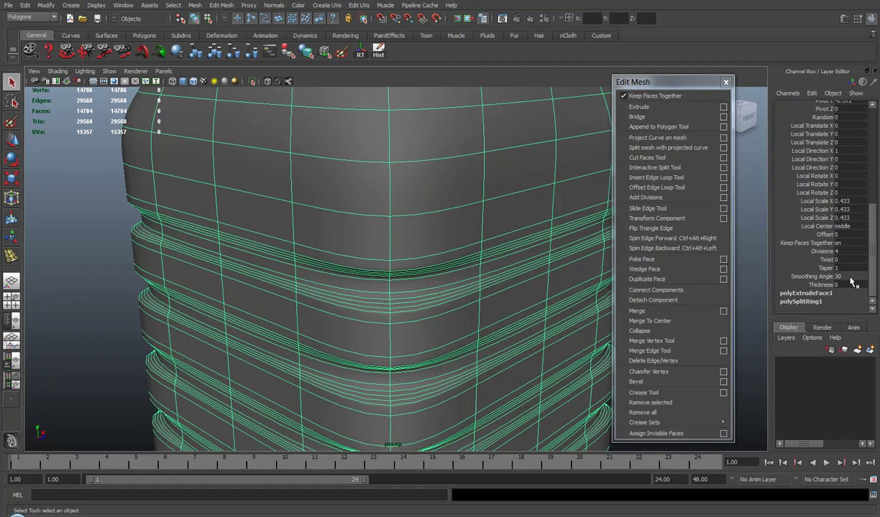
left_click(821, 252)
middle_click_drag(95, 299, 92, 300)
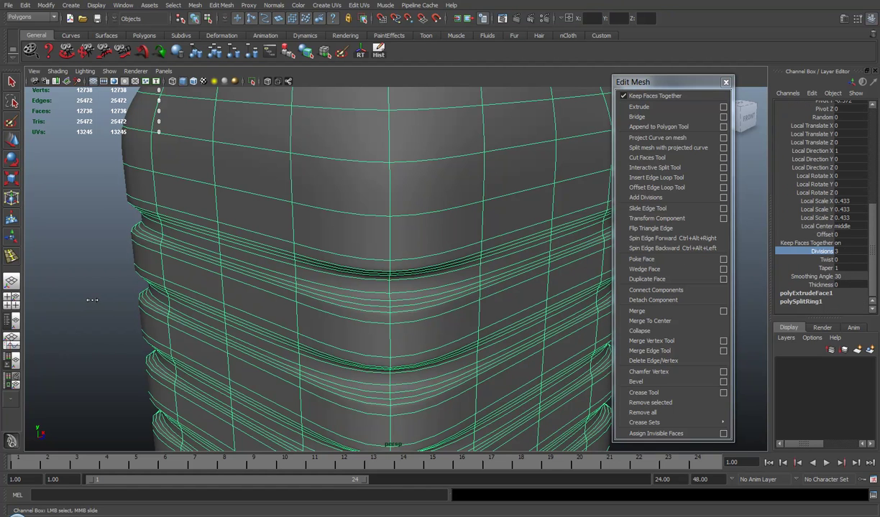
scroll(155, 299, "down", 5)
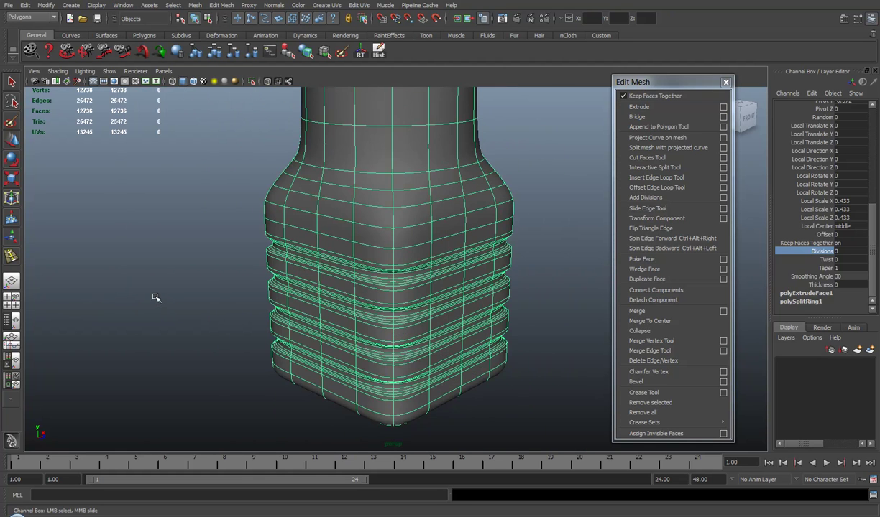
Step: Compare the lipstick base in cage display and smooth mesh preview
left_click(196, 284)
left_click(411, 264)
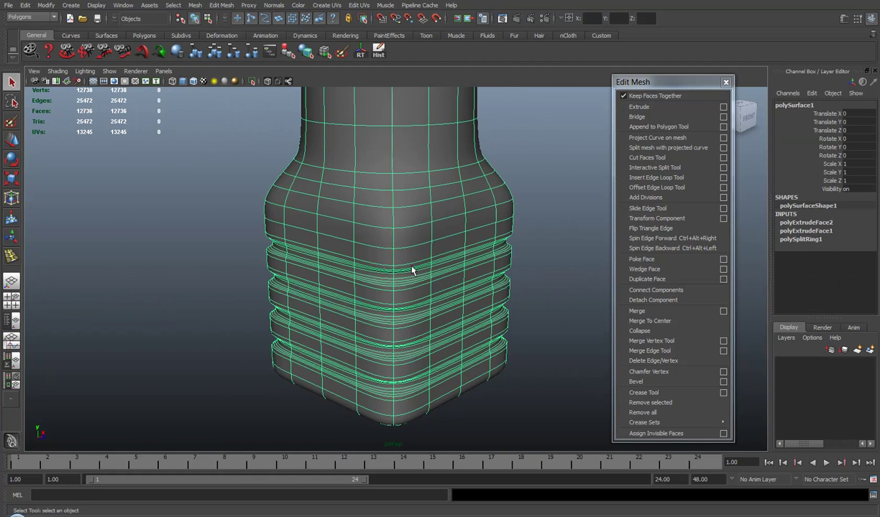
key("1")
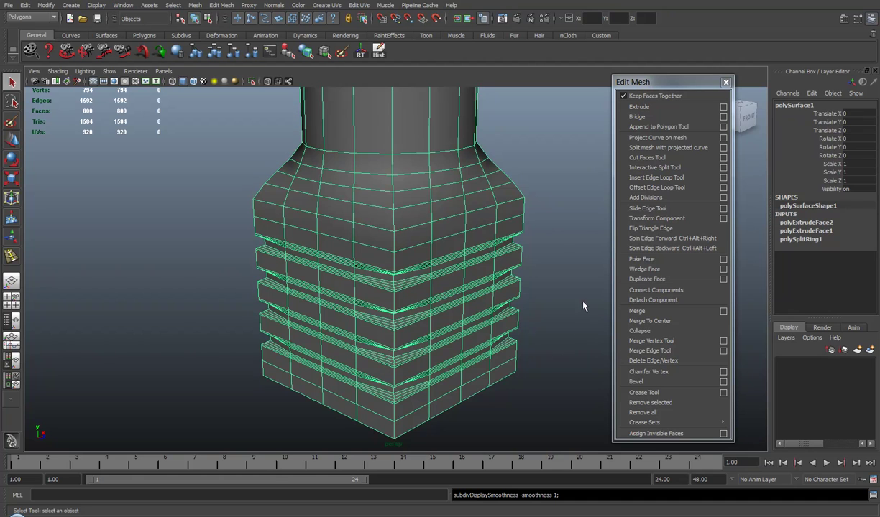
left_click(575, 261)
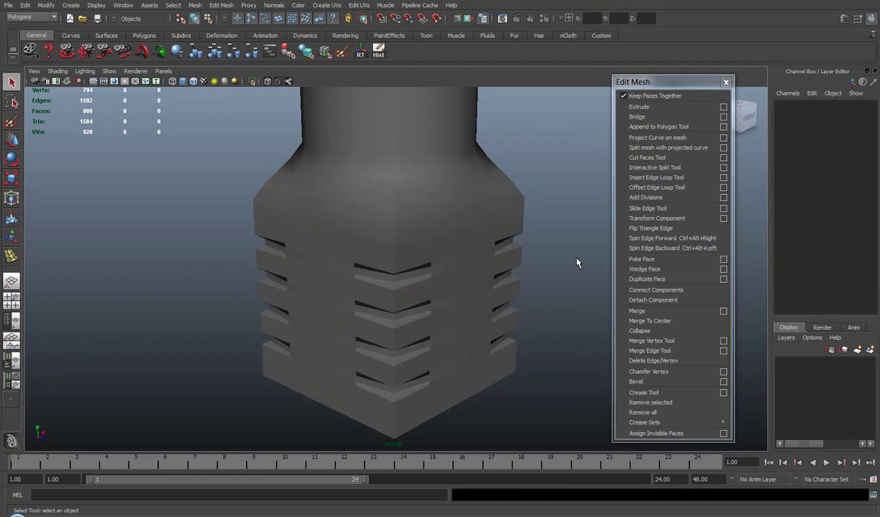
left_click(461, 220)
key("3")
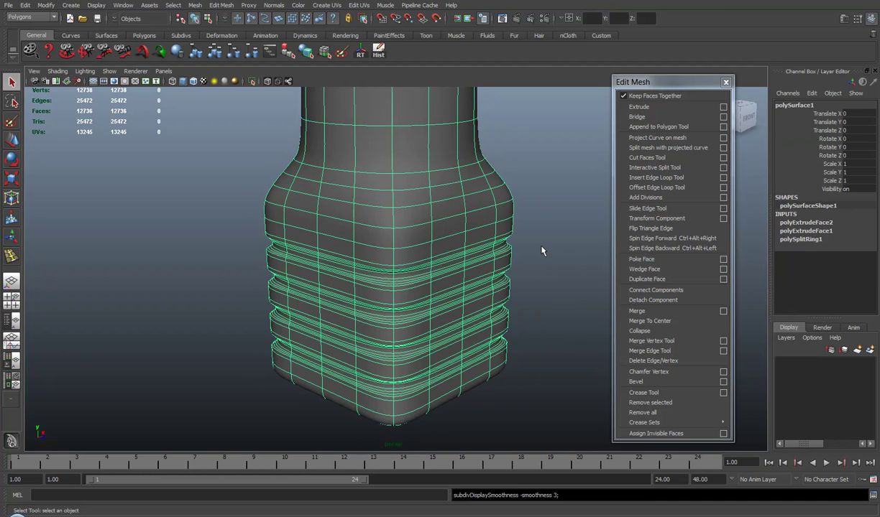
Step: Return to the blocky cage display and save the scene as Szminka_4.mb
key("1")
key("ctrl+s")
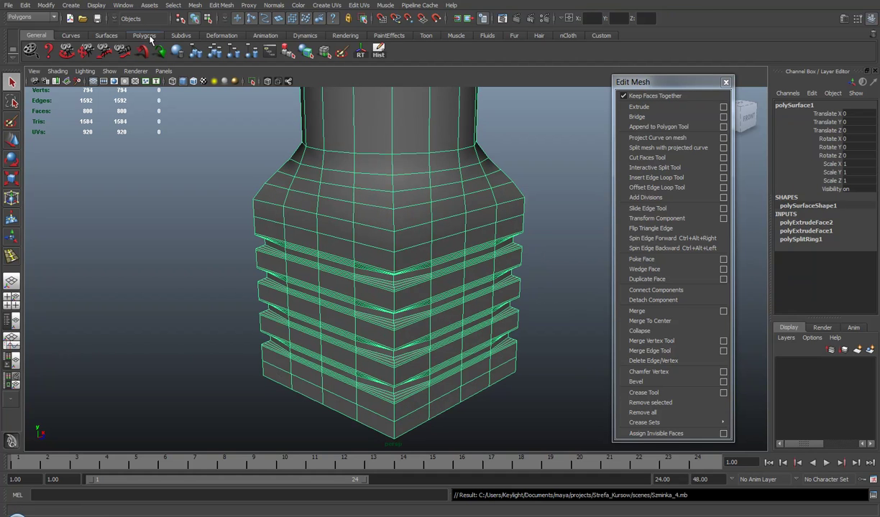
left_click(144, 35)
Step: Draw a test polygon cube beside the bottle and select its front face
left_click(50, 51)
mouse_move(78, 305)
left_mouse_down()
mouse_move(66, 381)
mouse_move(134, 304)
left_mouse_up()
mouse_move(134, 304)
right_mouse_down("alt")
mouse_move(179, 335)
mouse_move(268, 263)
mouse_move(260, 231)
mouse_move(261, 257)
right_mouse_up("alt")
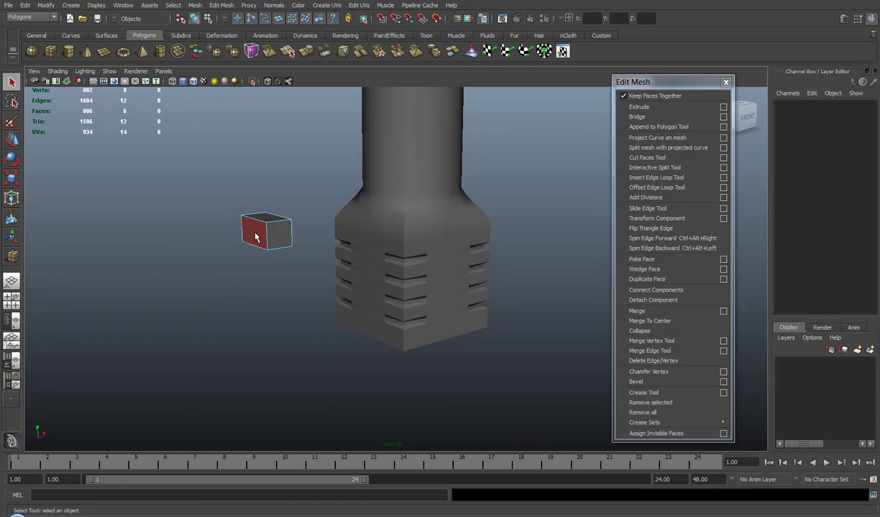
left_click(255, 237)
Step: Extrude the cube's front face outward, undoing an unwanted shift of the extruded piece
left_click(635, 106)
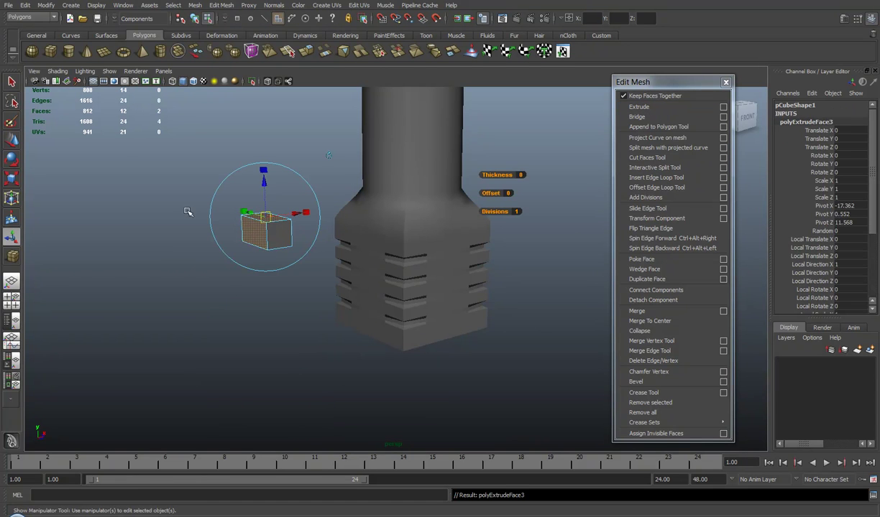
mouse_move(263, 176)
left_mouse_down()
mouse_move(260, 125)
mouse_move(260, 153)
left_mouse_up()
left_click(261, 154)
middle_click_drag(311, 248, 331, 324, "alt")
key("ctrl+z")
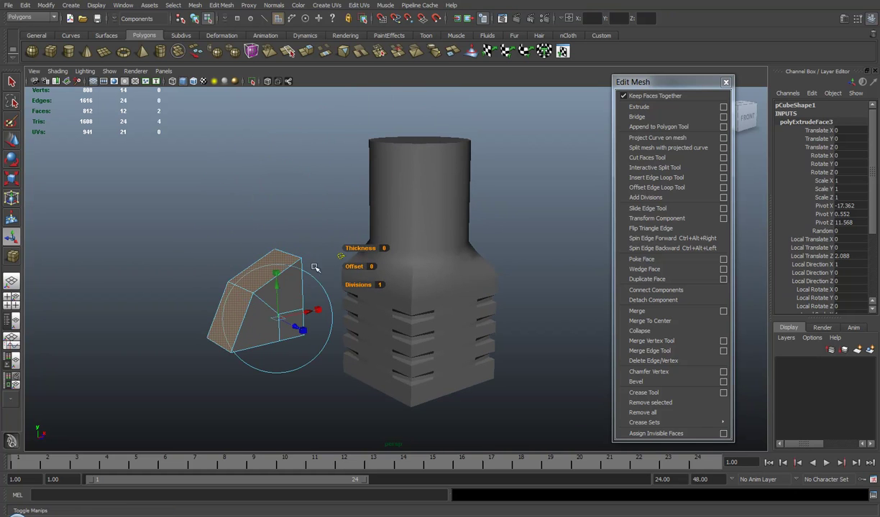
key("ctrl+z")
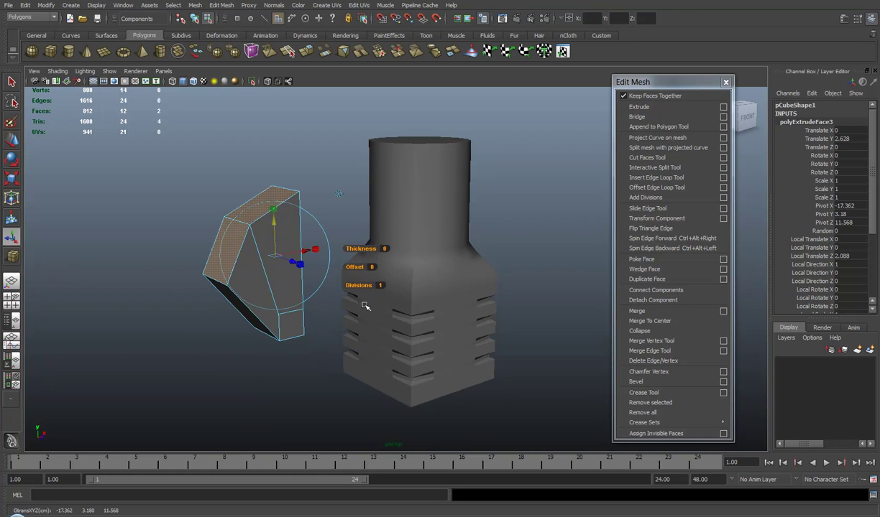
key("ctrl+z")
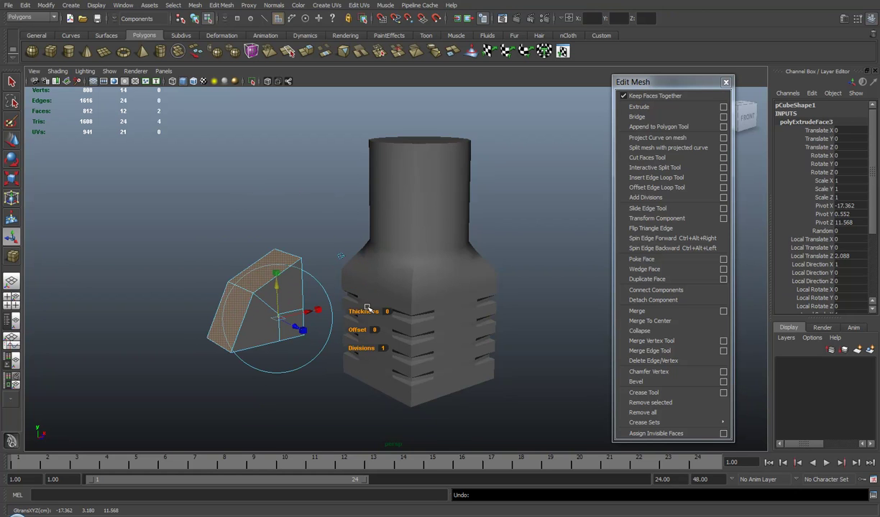
Step: Set the extrusion Thickness to 1.2 and Divisions to 6, and shorten its length
mouse_move(365, 312)
left_mouse_down()
mouse_move(373, 318)
mouse_move(370, 349)
left_mouse_up()
left_click(340, 255)
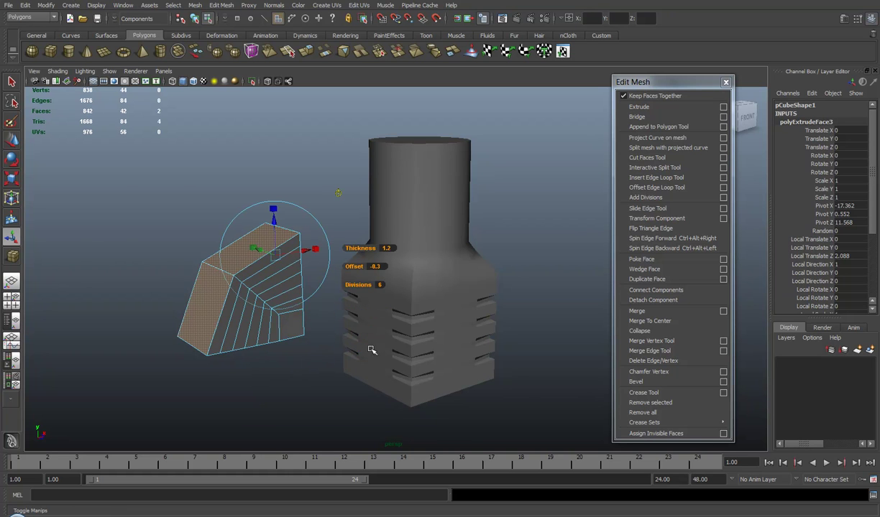
left_click_drag(496, 310, 363, 376, "alt")
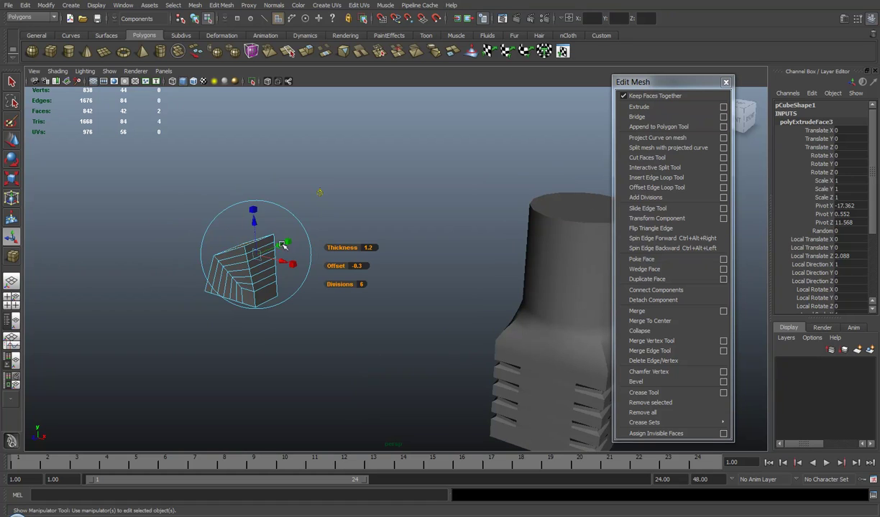
mouse_move(255, 210)
left_mouse_down()
mouse_move(255, 248)
mouse_move(247, 221)
left_mouse_up()
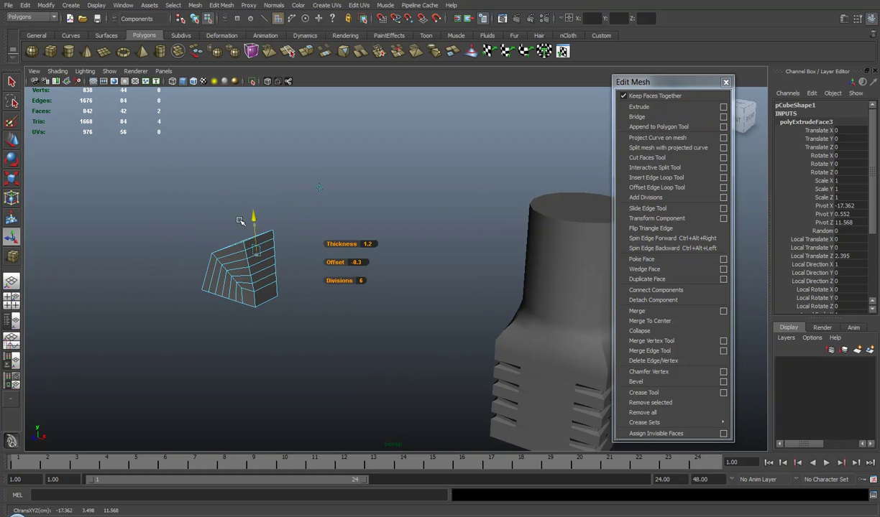
key("F8")
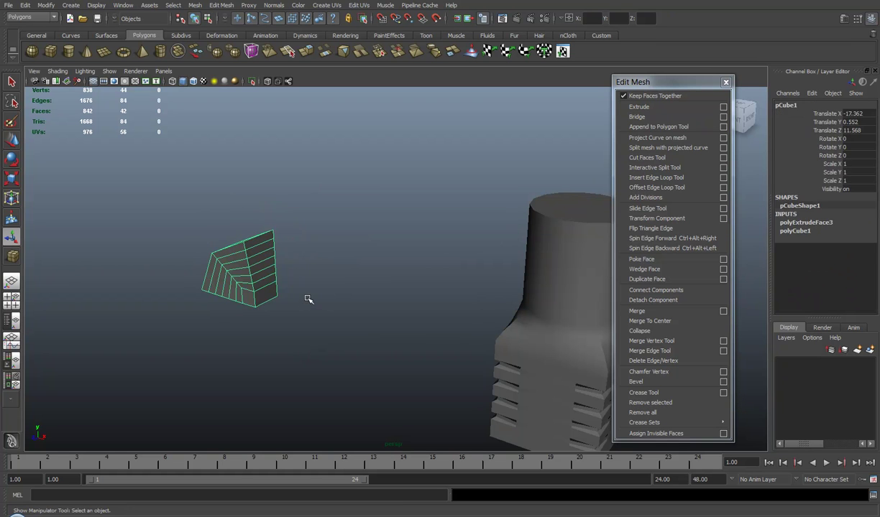
Step: Delete the test cube pCube1 and clear the lipstick base's construction history
key("Delete")
left_click(569, 304)
key("f")
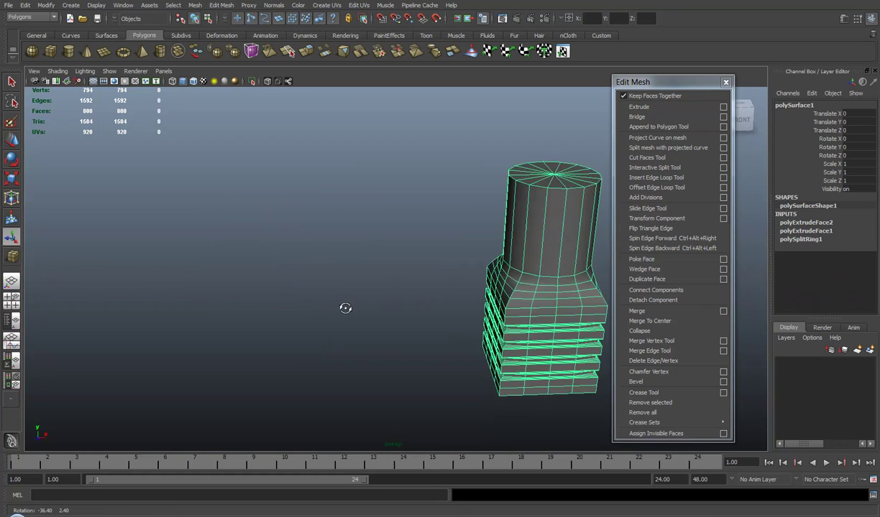
left_click(32, 38)
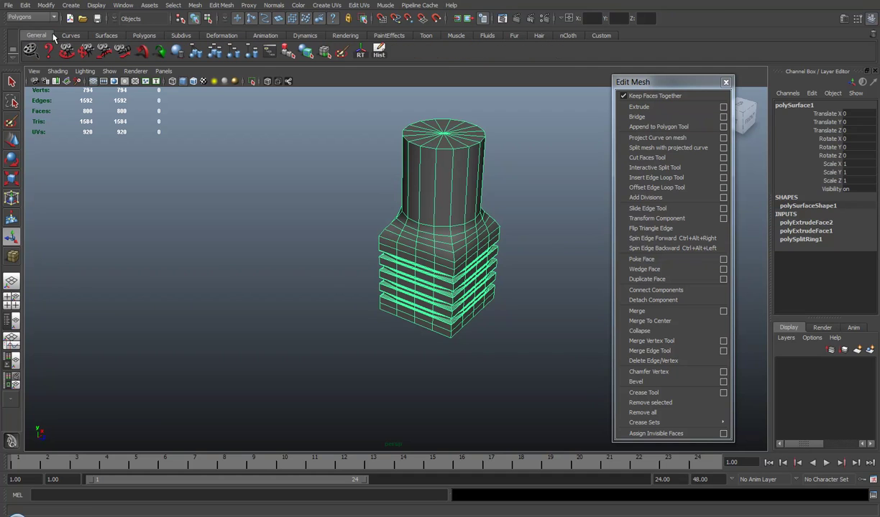
left_click(377, 50)
Step: Switch to object mode, reselect the base and view it from the front
key("F8")
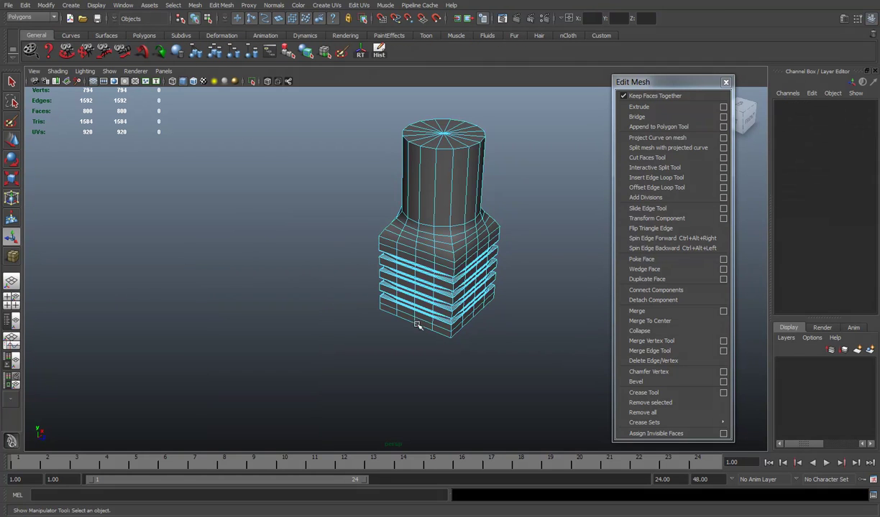
right_click_drag(433, 259, 457, 245)
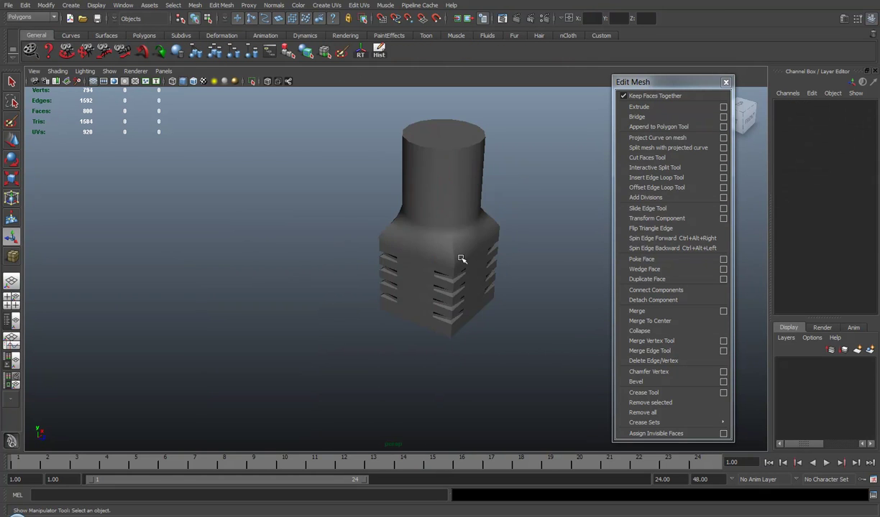
left_click(460, 261)
middle_click_drag(460, 261, 358, 327, "alt")
left_click_drag(357, 327, 439, 302, "alt")
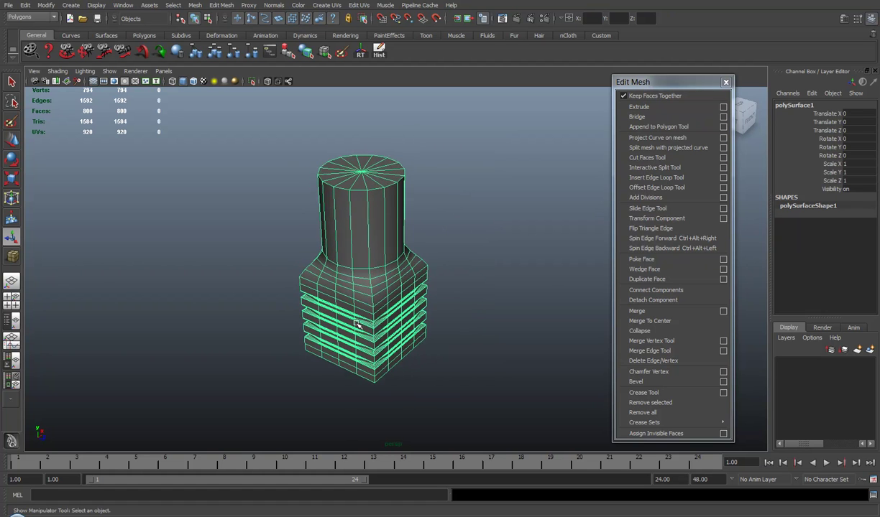
middle_click_drag(439, 301, 428, 304, "alt")
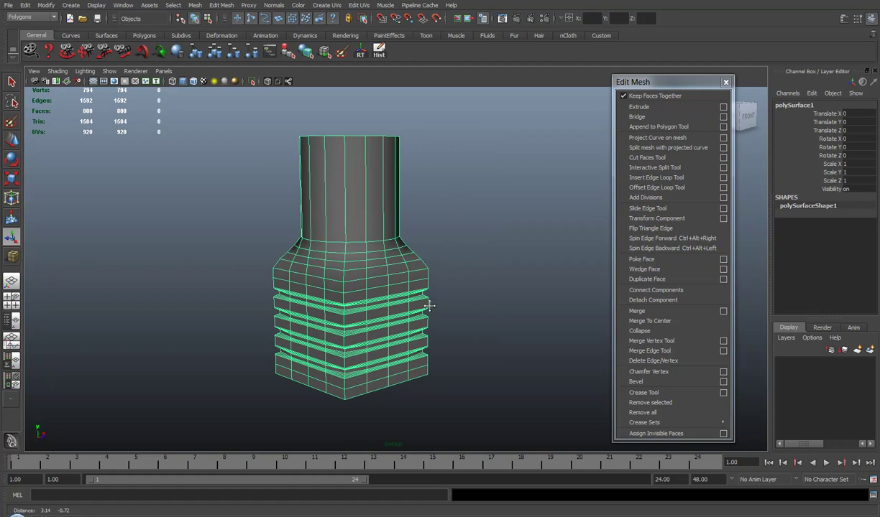